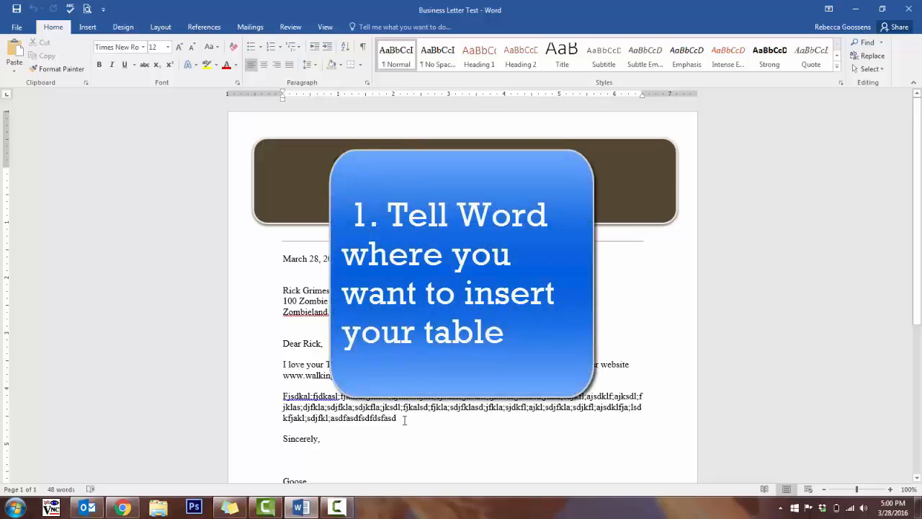
# - Start a new line directly below the last body paragraph, above "Sincerely,"
pyautogui.click(404, 418)
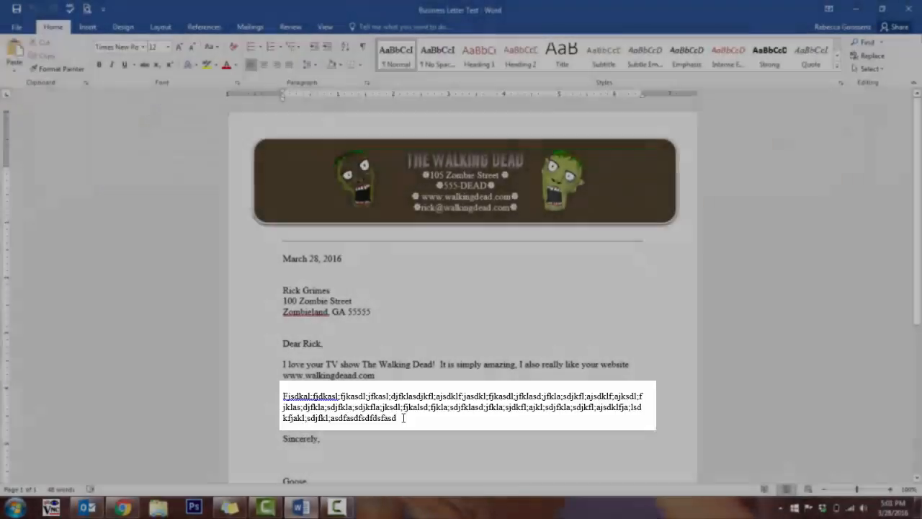
pyautogui.press('Return')
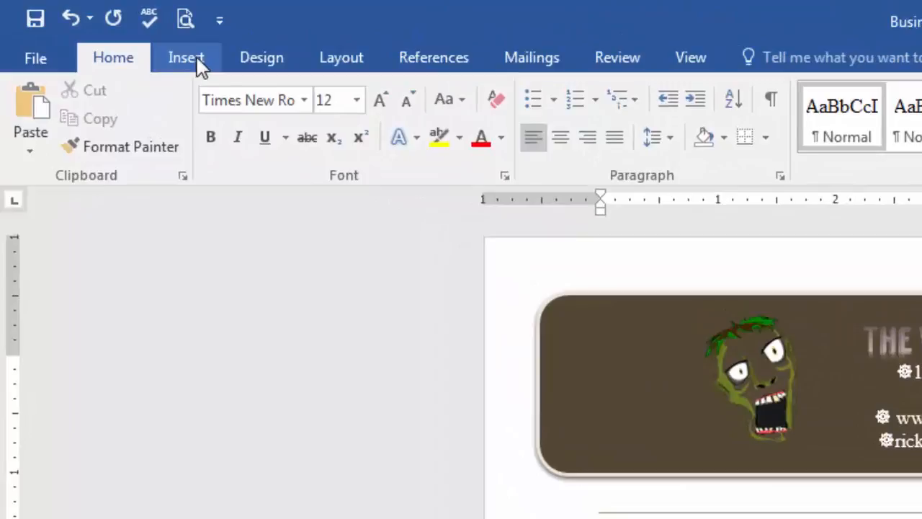
pyautogui.click(199, 63)
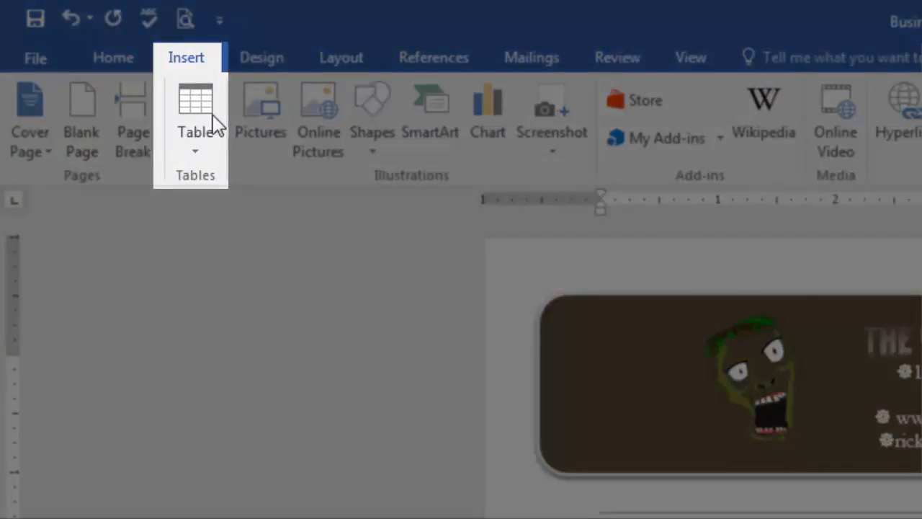
pyautogui.click(215, 150)
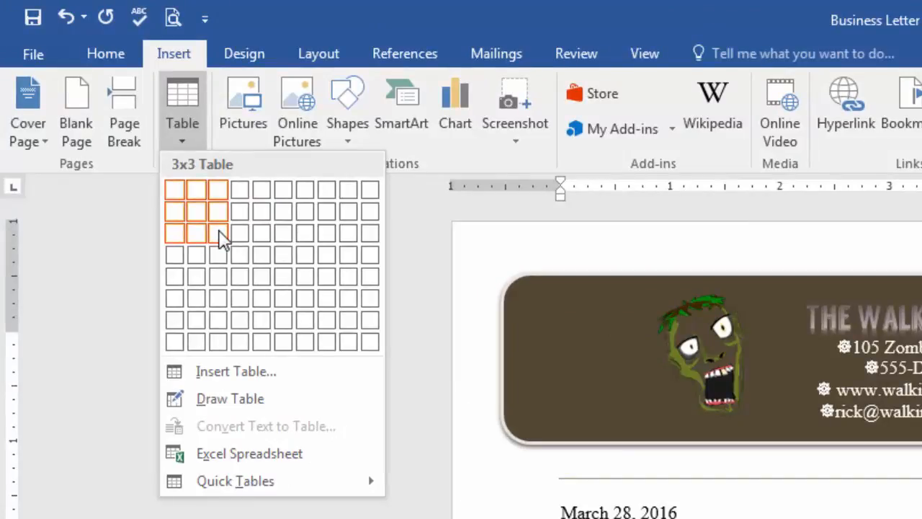
pyautogui.click(356, 368)
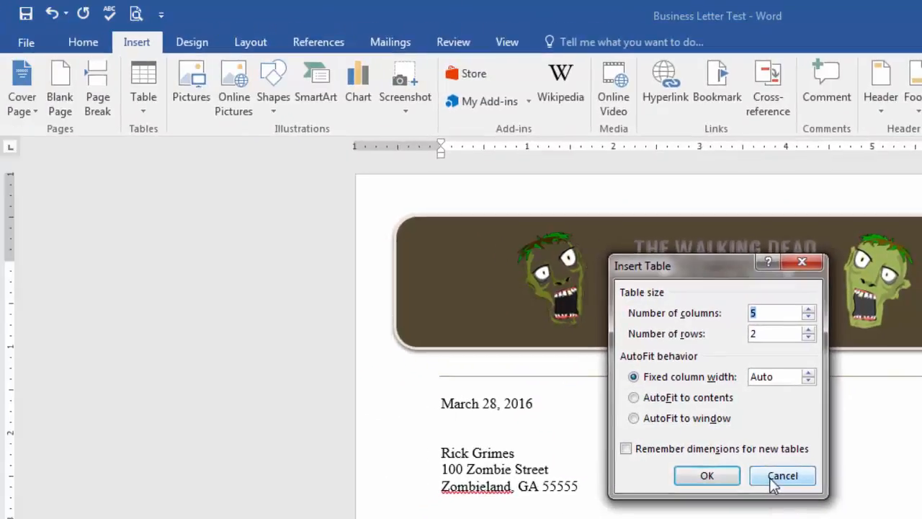
pyautogui.click(655, 445)
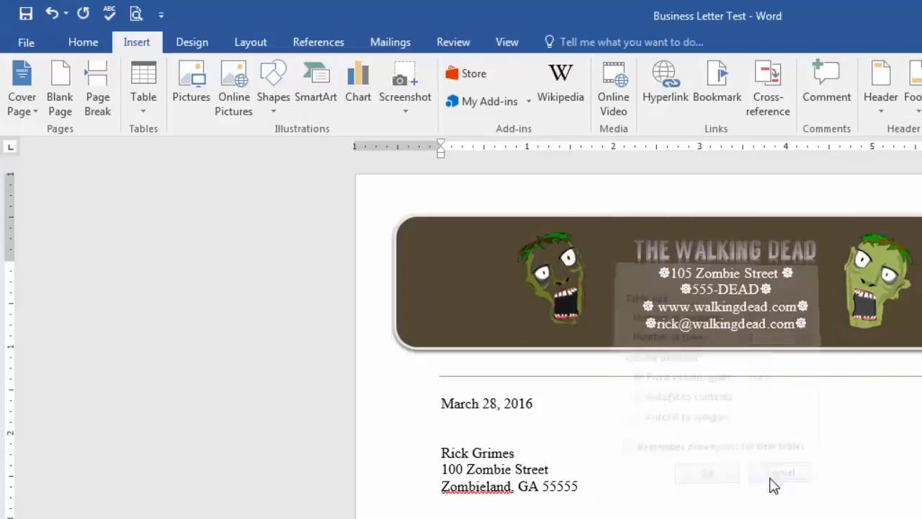
# - Insert a table of 3 columns by 3 rows below the last body paragraph
pyautogui.click(158, 116)
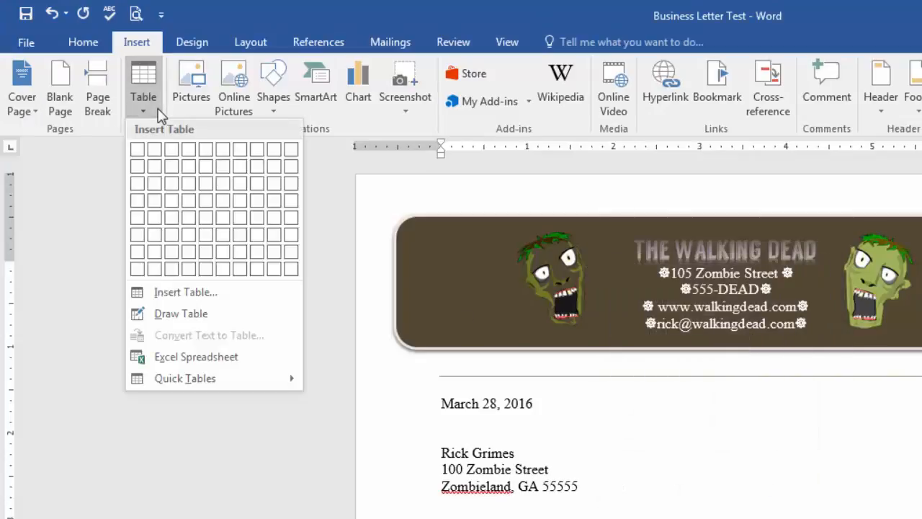
pyautogui.click(171, 186)
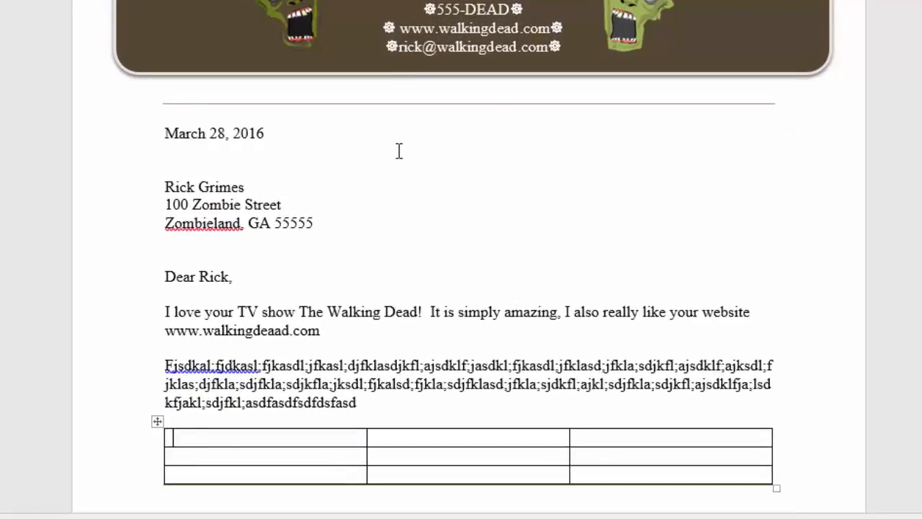
pyautogui.scroll(-2, 399, 150)
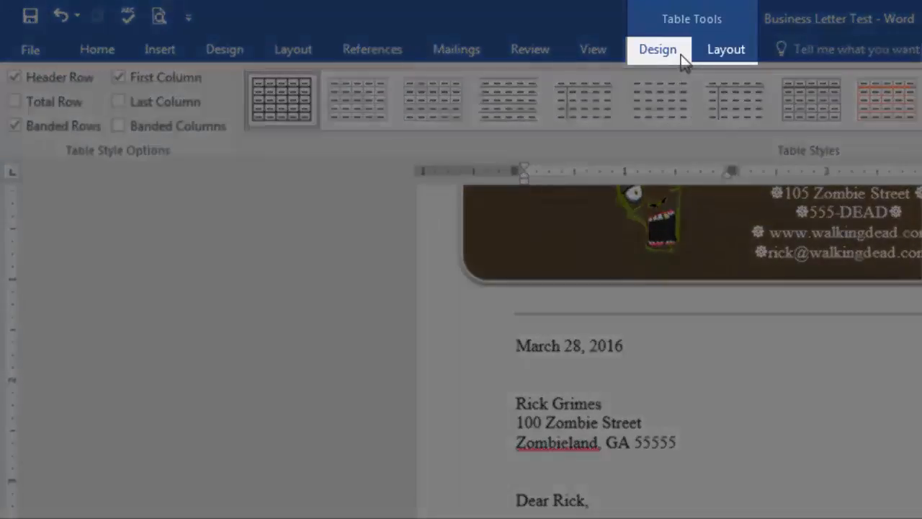
pyautogui.click(726, 50)
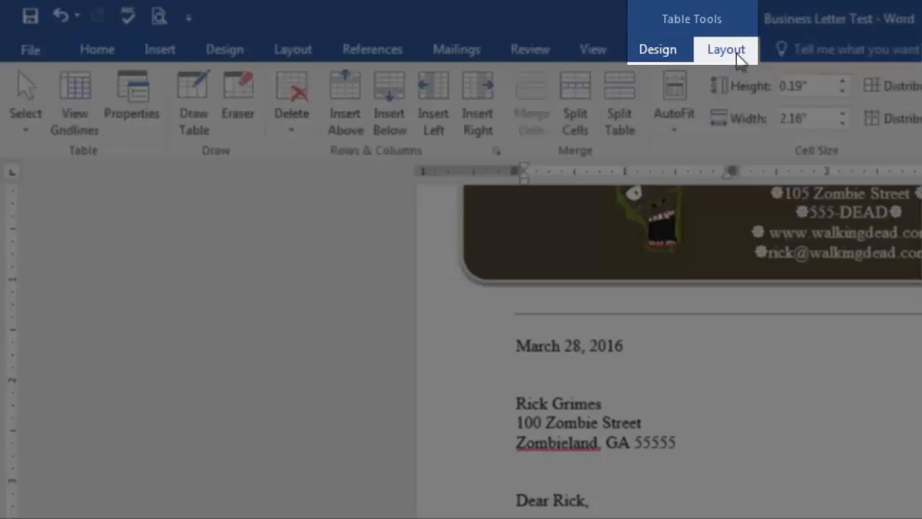
pyautogui.click(679, 50)
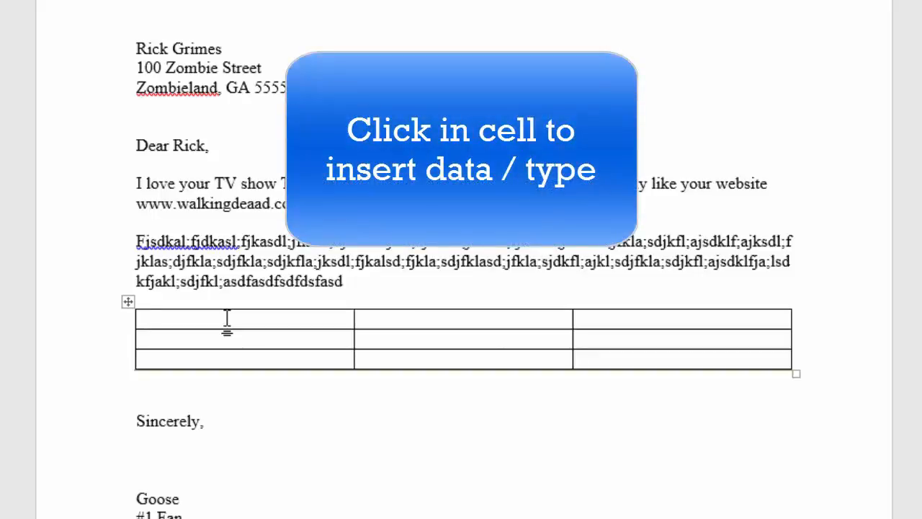
pyautogui.moveTo(430, 325); pyautogui.dragTo(601, 329)
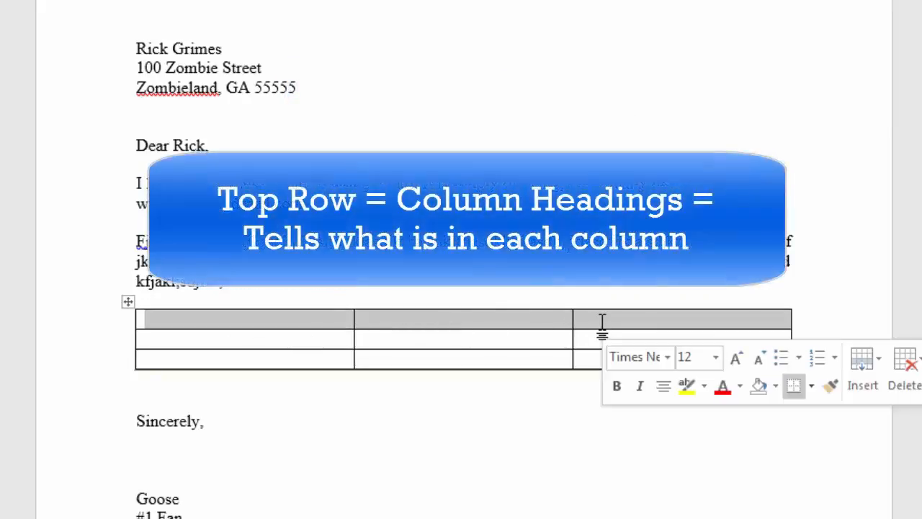
# - Enter the column heading "Character's Name" in the first cell of the table's top row
pyautogui.click(306, 324)
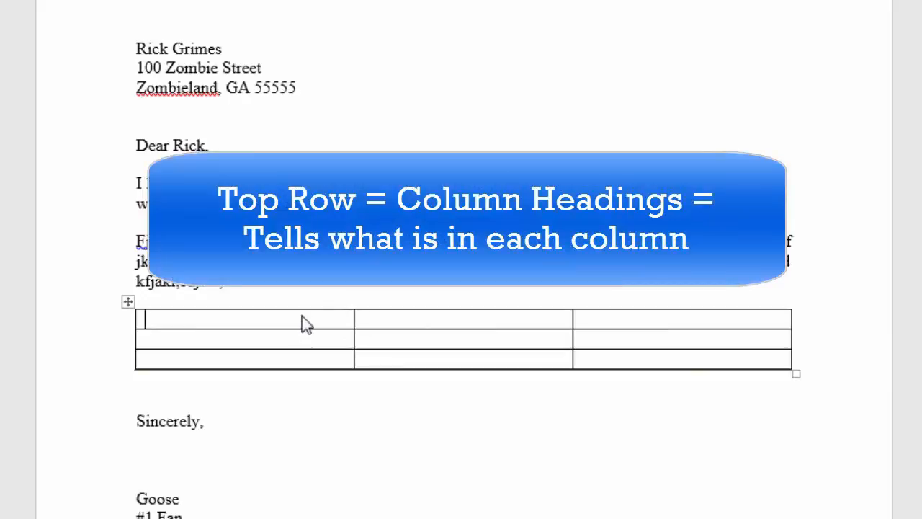
pyautogui.write("Character's Name")
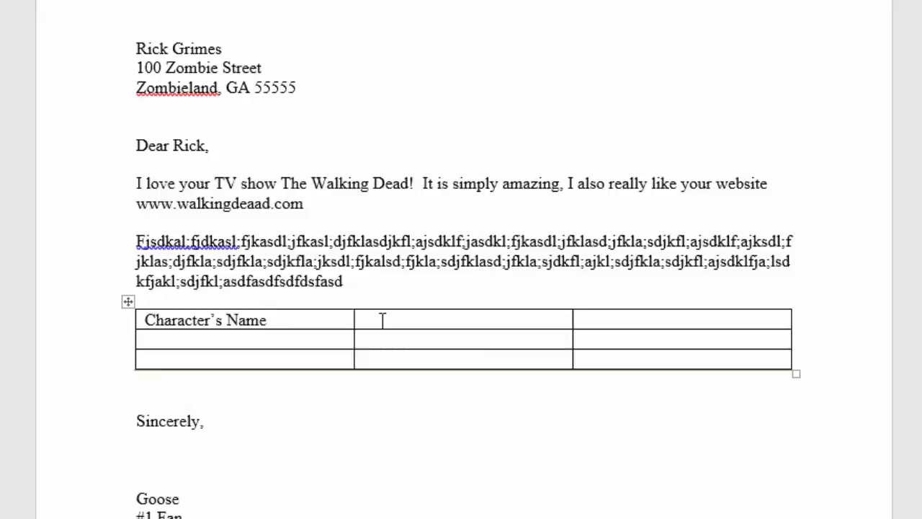
# - Step forward and backward through the table's cells, ending in the middle cell of the top row
pyautogui.click(337, 337)
pyautogui.press('Tab')
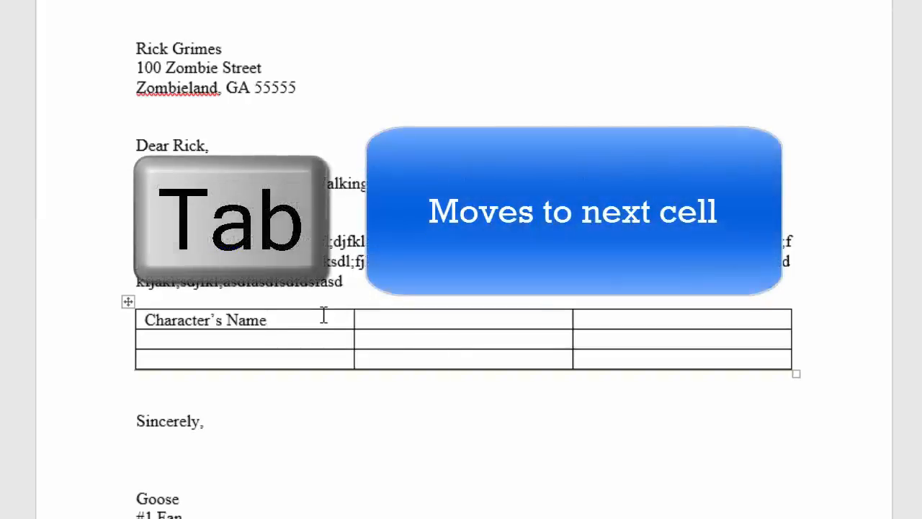
pyautogui.press('Tab')
pyautogui.press('Tab')
pyautogui.press('Tab')
pyautogui.press('Tab')
pyautogui.press('Tab')
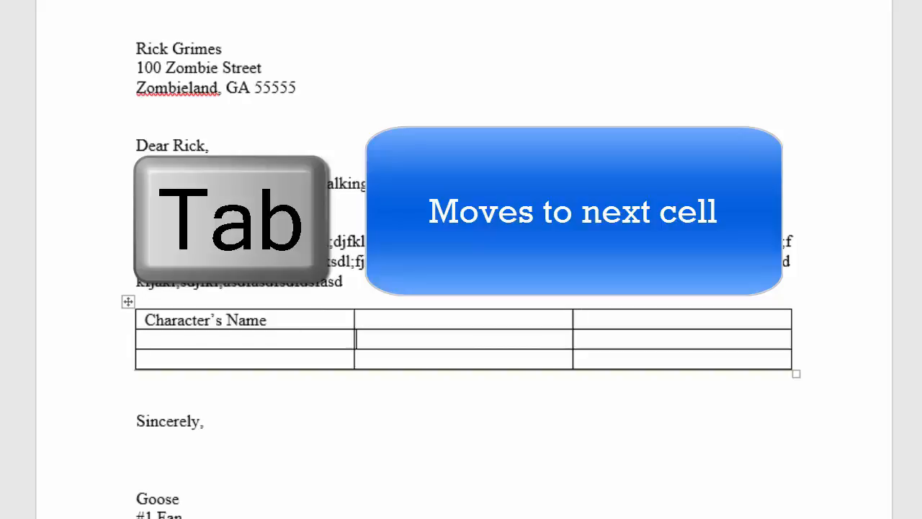
pyautogui.press('Tab')
pyautogui.press('Tab')
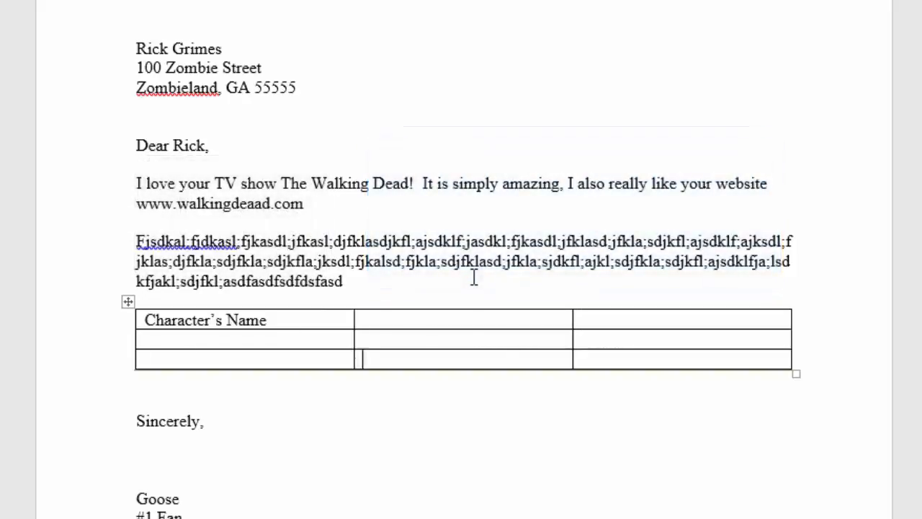
pyautogui.hotkey('shift', 'Tab')
pyautogui.hotkey('shift', 'Tab')
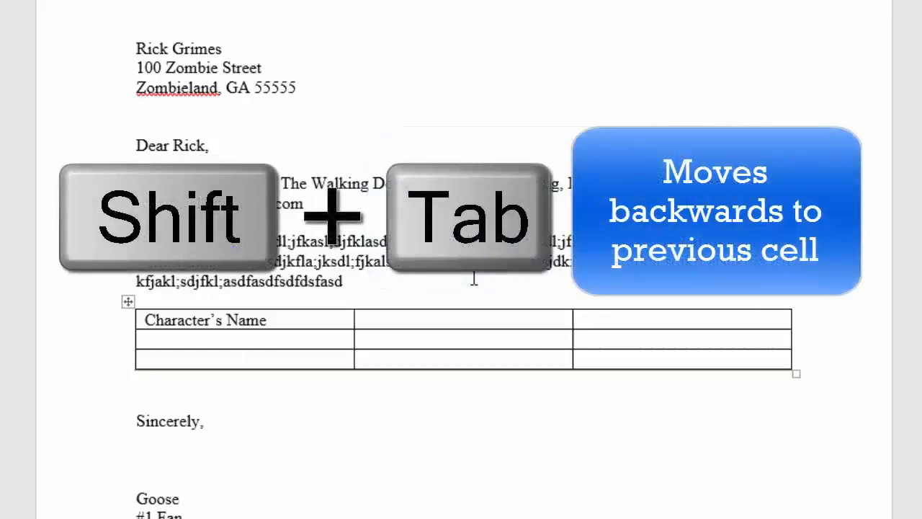
pyautogui.hotkey('shift', 'Tab')
pyautogui.hotkey('shift', 'Tab')
pyautogui.hotkey('shift', 'Tab')
pyautogui.press('Tab')
pyautogui.press('Tab')
pyautogui.press('Tab')
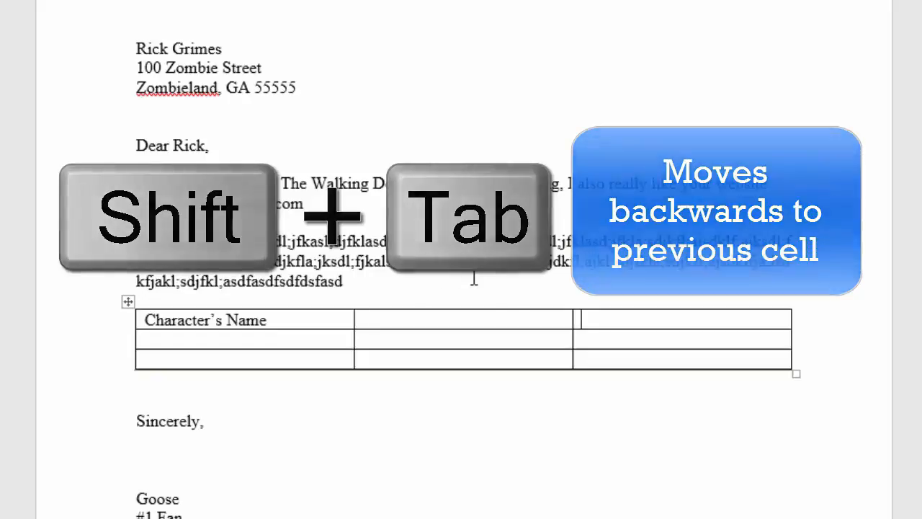
pyautogui.press('Tab')
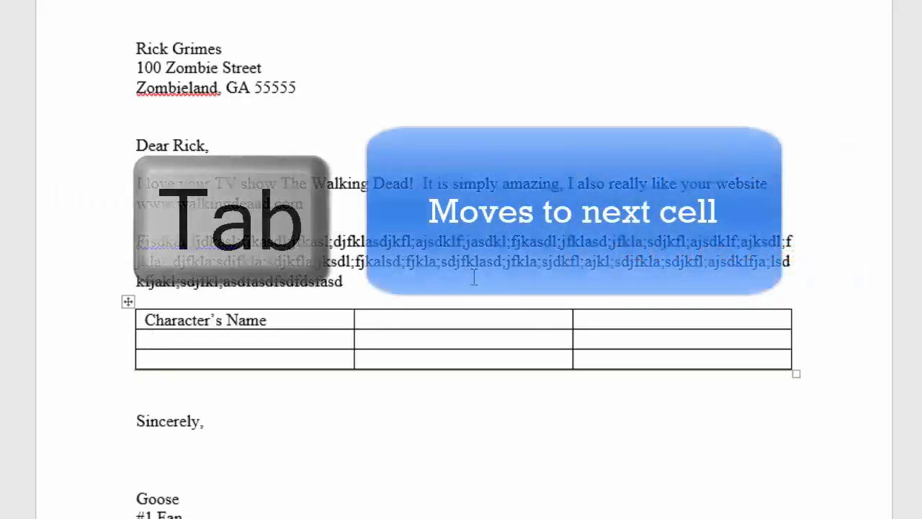
pyautogui.hotkey('shift', 'Tab')
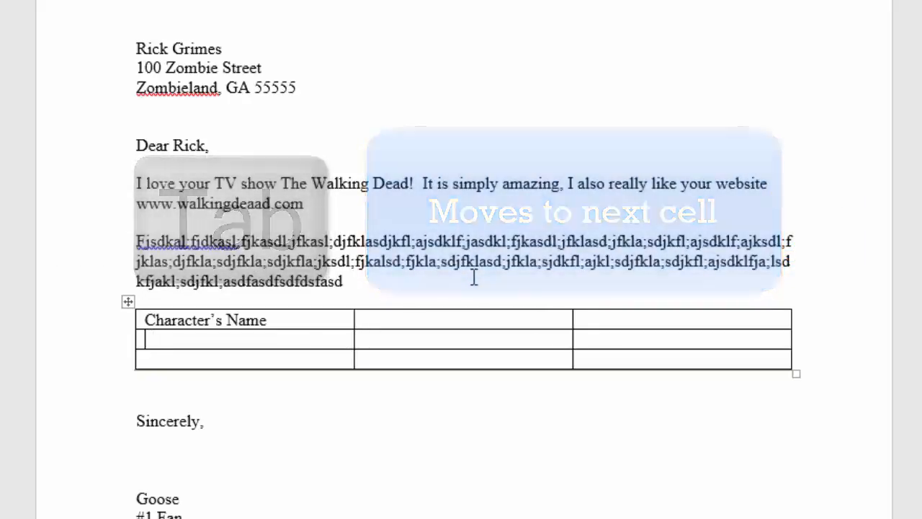
pyautogui.hotkey('shift', 'Tab')
pyautogui.hotkey('shift', 'Tab')
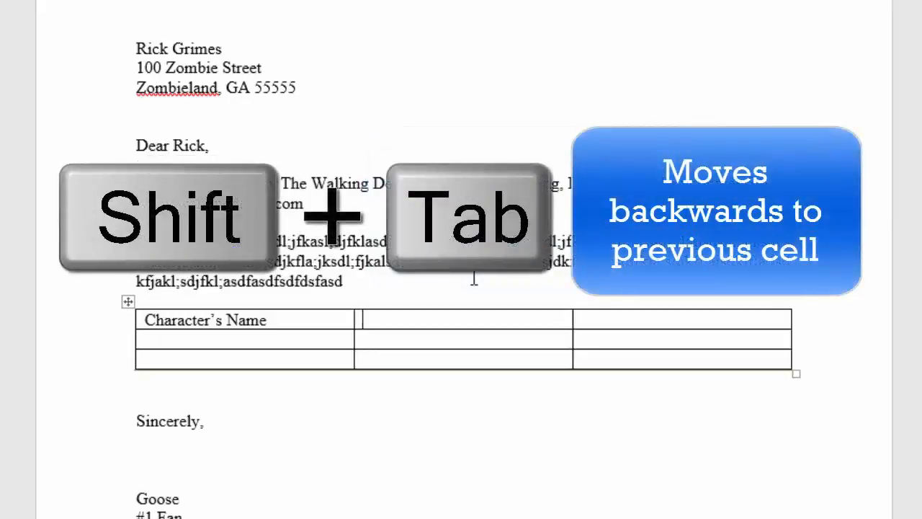
pyautogui.hotkey('shift', 'Tab')
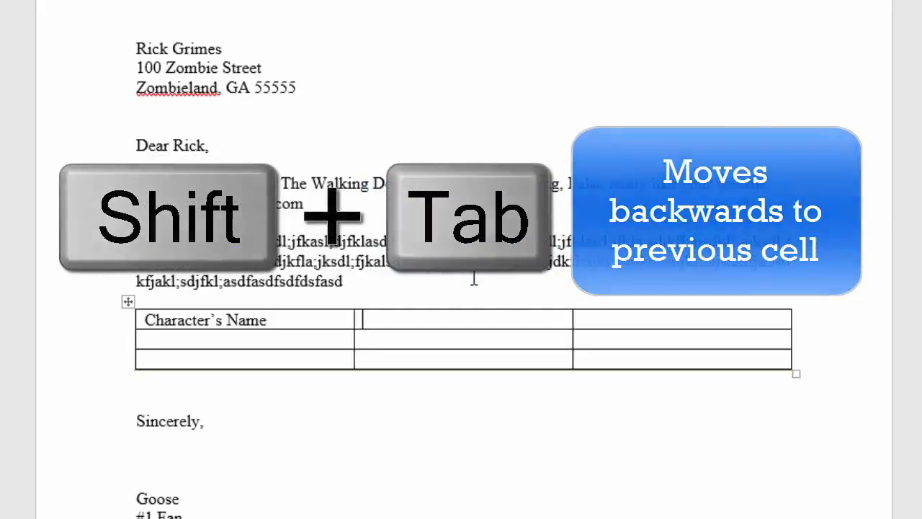
# - Enter the headings "Years on Show" and "Relationships" in the second and third cells of the top row
pyautogui.write('Yea')
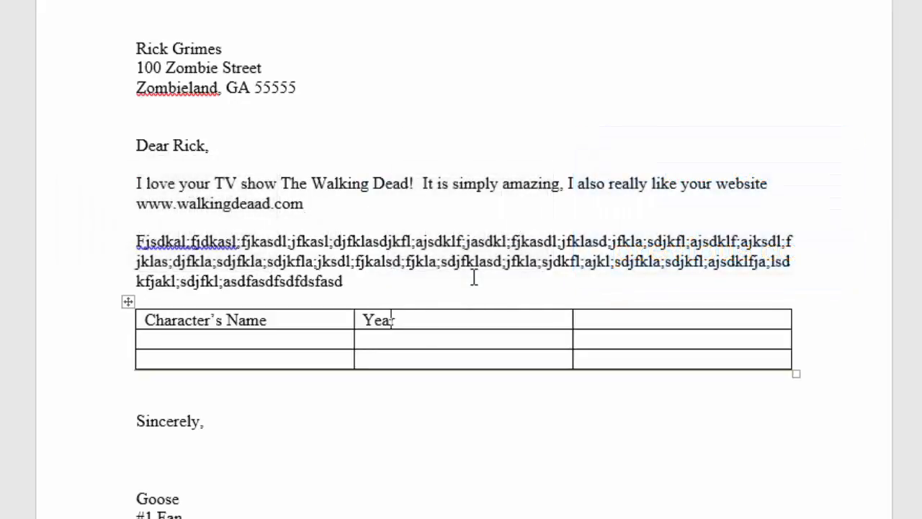
pyautogui.write('rs on Show')
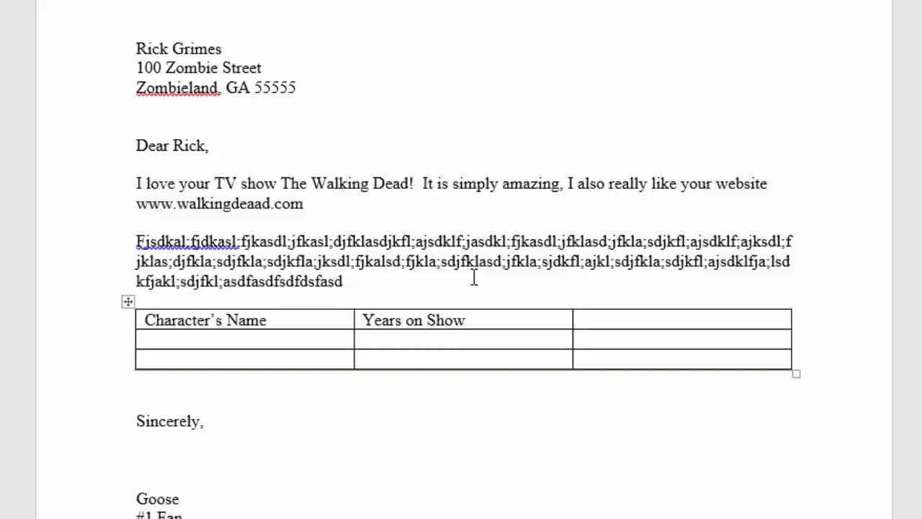
pyautogui.write('Relationsips')
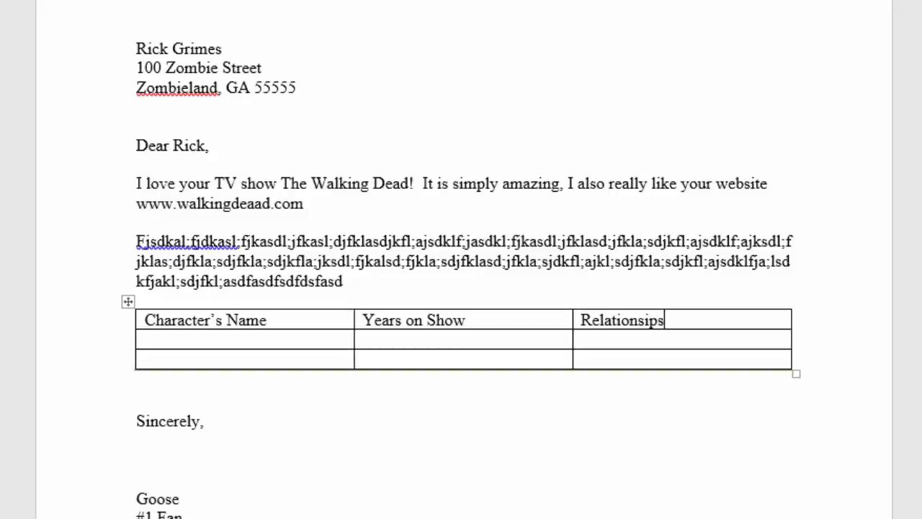
pyautogui.press('BackSpace')
pyautogui.press('BackSpace')
pyautogui.press('BackSpace')
pyautogui.press('BackSpace')
pyautogui.write('ships')
# - Add blank lines below the "Relationships" heading inside its cell and remove them again
pyautogui.click(283, 338)
pyautogui.click(681, 324)
pyautogui.press('Return')
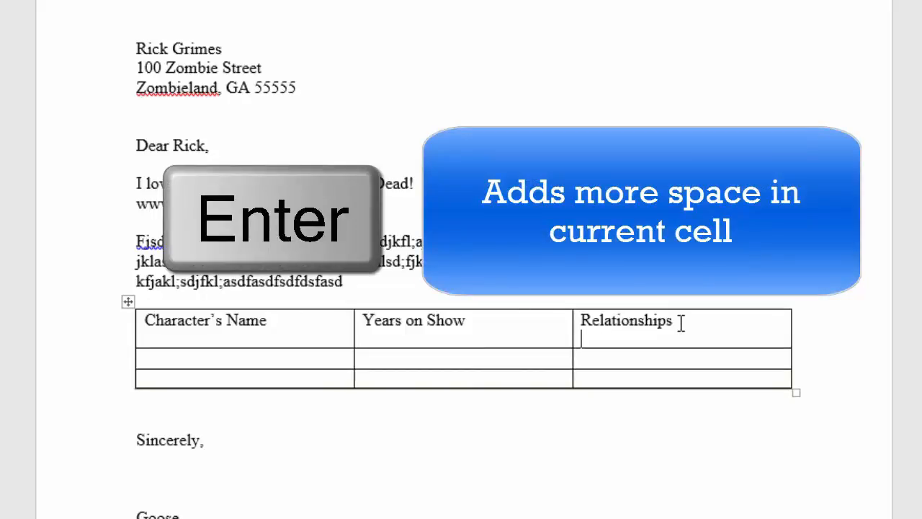
pyautogui.press('Return')
pyautogui.press('Return')
pyautogui.press('Return')
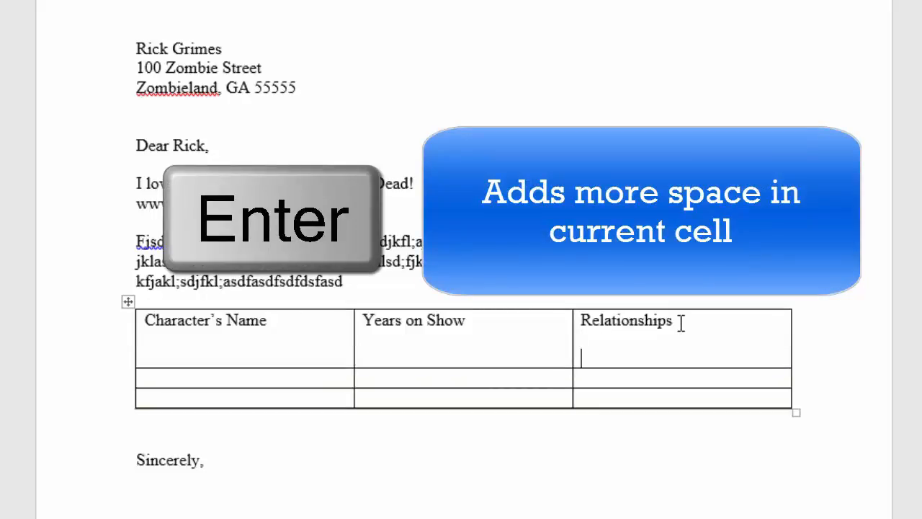
pyautogui.press('BackSpace')
pyautogui.press('BackSpace')
pyautogui.press('BackSpace')
pyautogui.press('BackSpace')
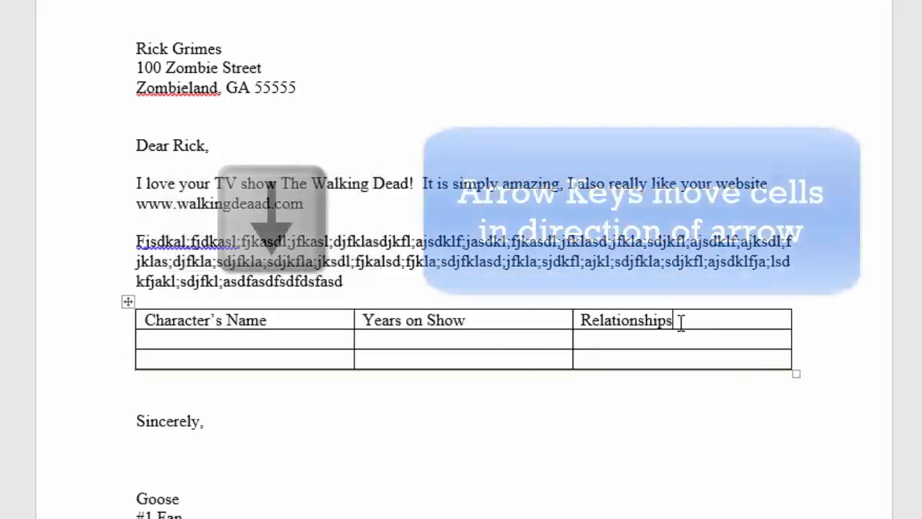
# - Move through neighbouring table cells in different directions, ending in the middle cell of the second row
pyautogui.press('Down')
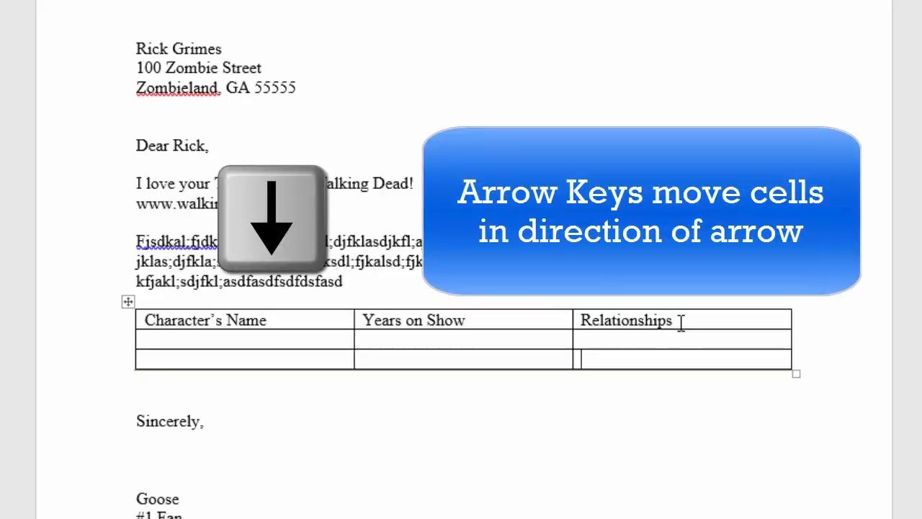
pyautogui.press('Down')
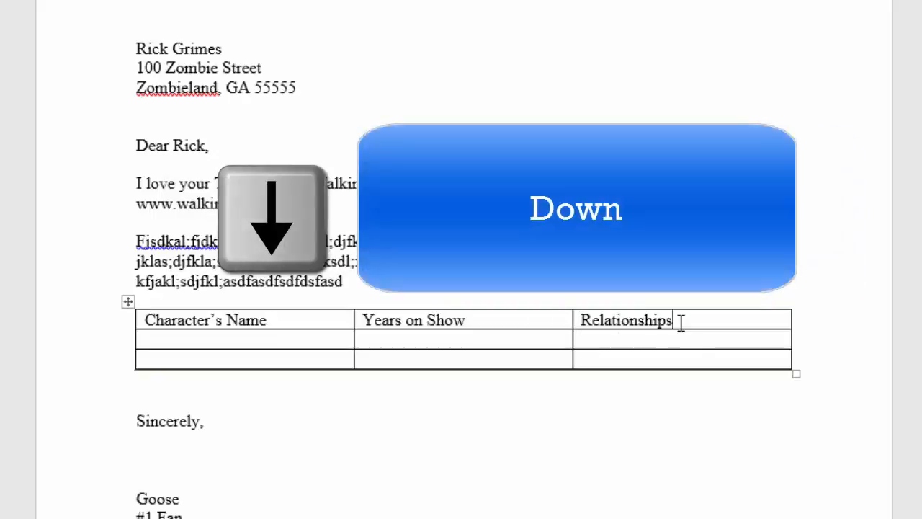
pyautogui.press('Up')
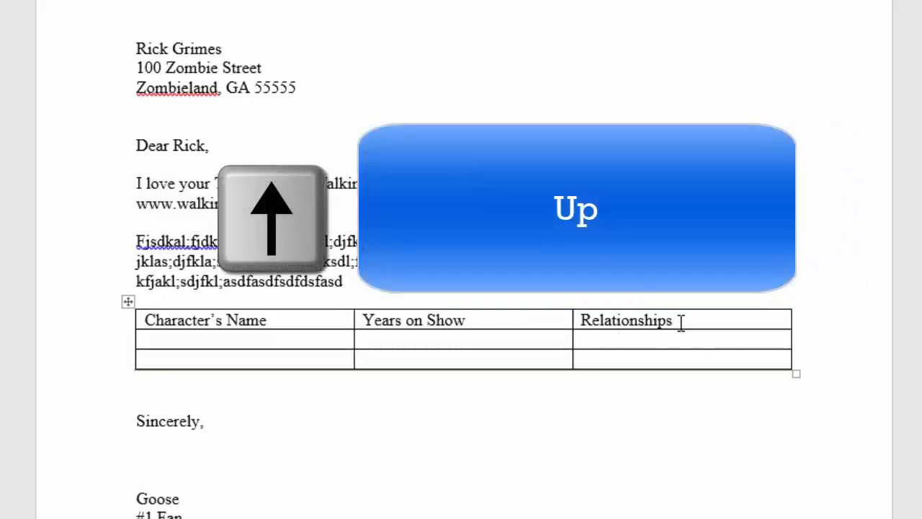
pyautogui.press('Right')
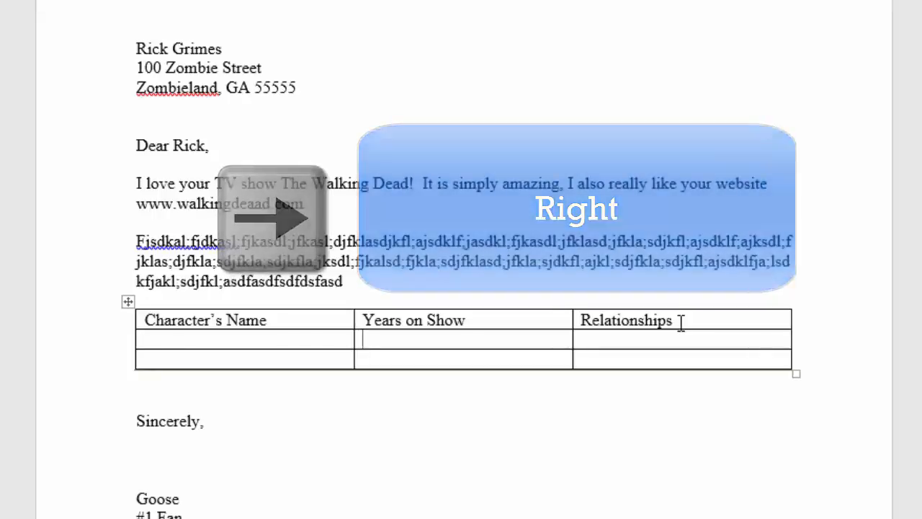
pyautogui.press('Right')
pyautogui.press('Left')
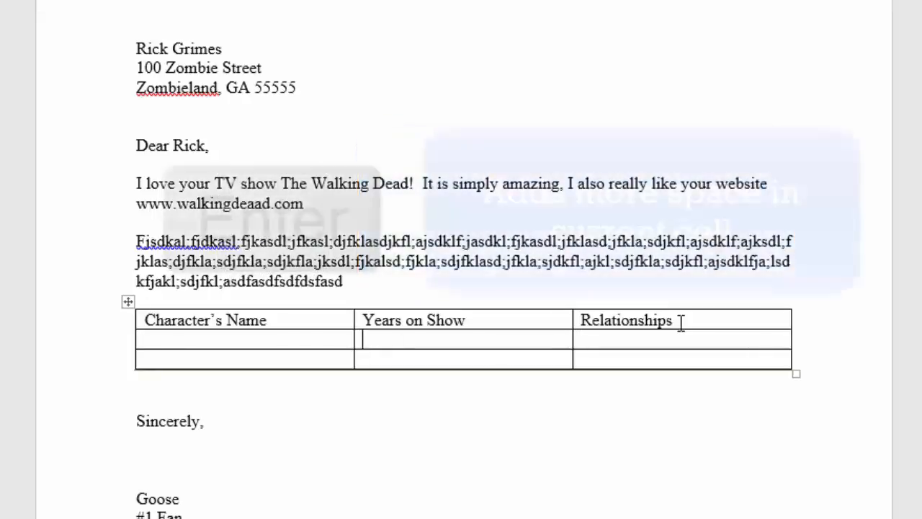
# - Add three blank lines in the second row's cell under "Years on Show" to make the row taller
pyautogui.press('Return')
pyautogui.press('Return')
pyautogui.press('Return')
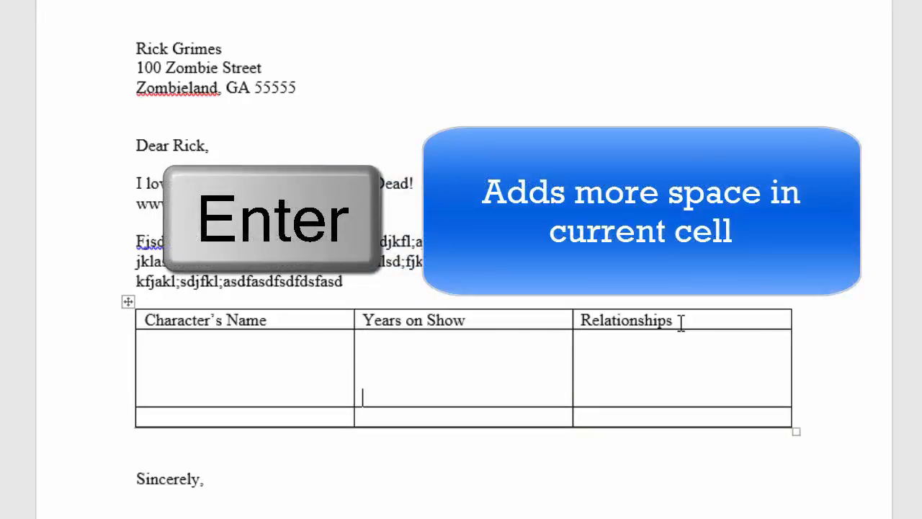
# - Remove the three blank lines from the second row's cell under "Years on Show"
pyautogui.press('BackSpace')
pyautogui.press('BackSpace')
pyautogui.press('BackSpace')
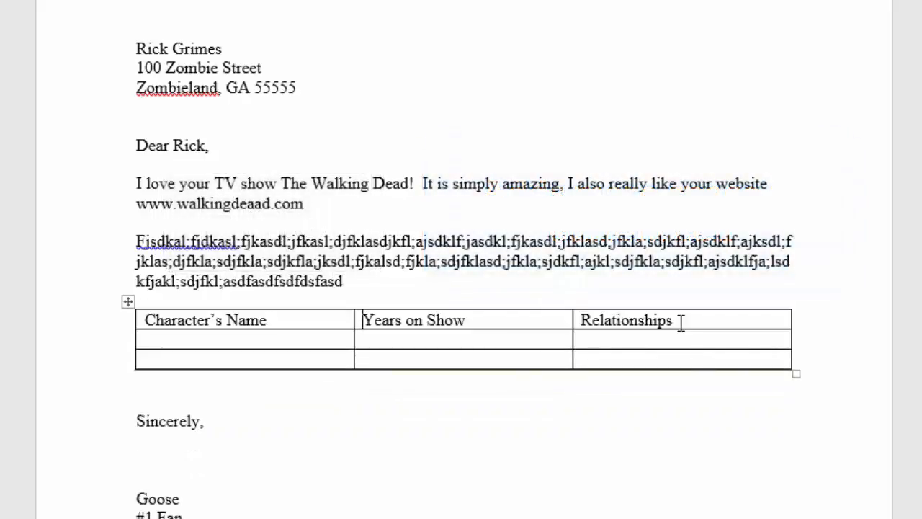
# - In the second row, enter "Rick" under "Character's Name" and 6 under "Years on Show"
pyautogui.press('Tab')
pyautogui.press('Tab')
pyautogui.press('Down')
pyautogui.press('Down')
pyautogui.press('Up')
pyautogui.press('Up')
pyautogui.write('Rick')
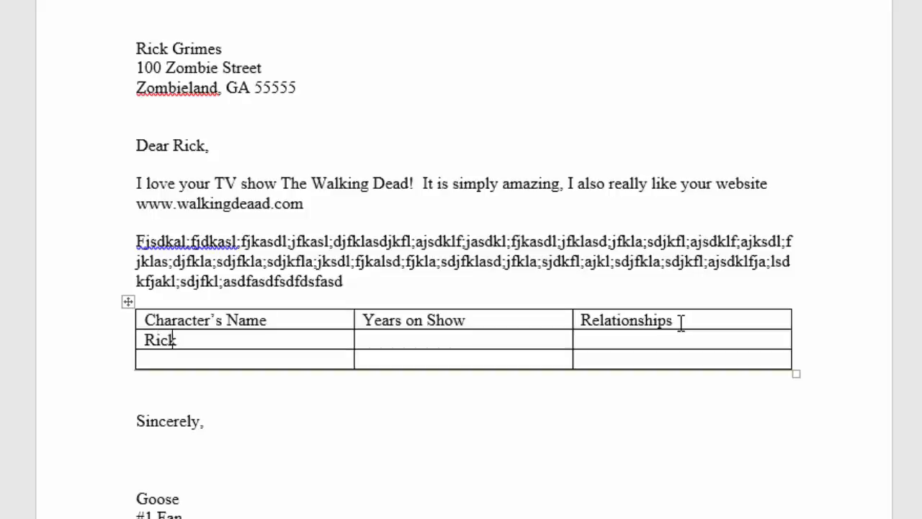
pyautogui.press('Tab')
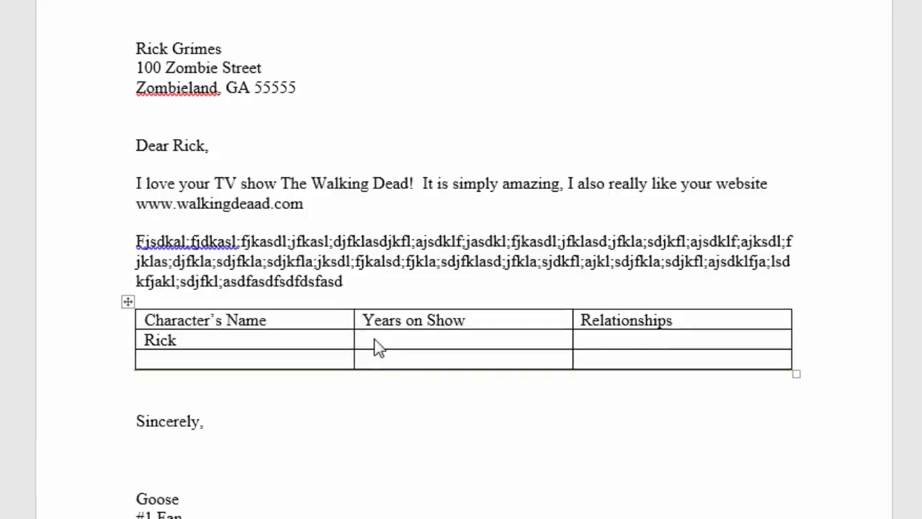
pyautogui.write('6')
# - List "Lori, Wife", "Carl, Son" and "Judith, Daughter" on separate lines in the Relationships cell of the Rick row
pyautogui.press('Tab')
pyautogui.write('Lori, Wife')
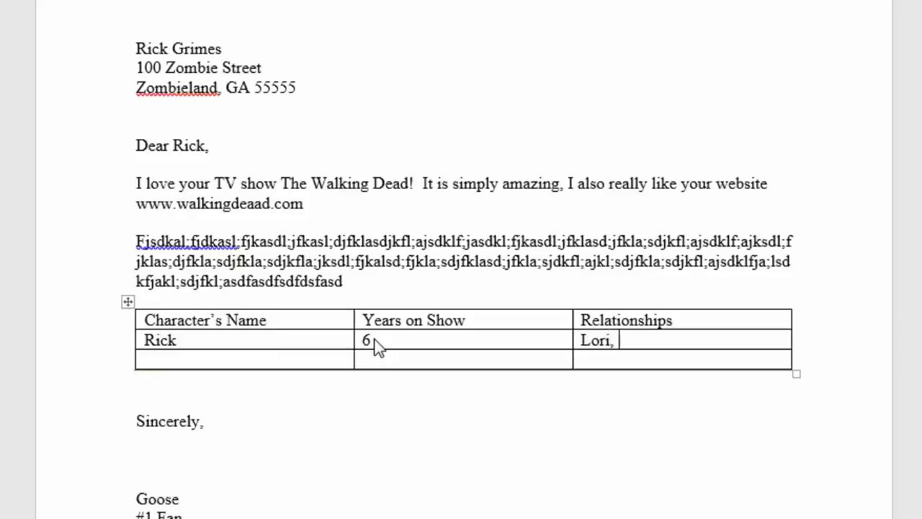
pyautogui.press('Return')
pyautogui.write('Carl, Son')
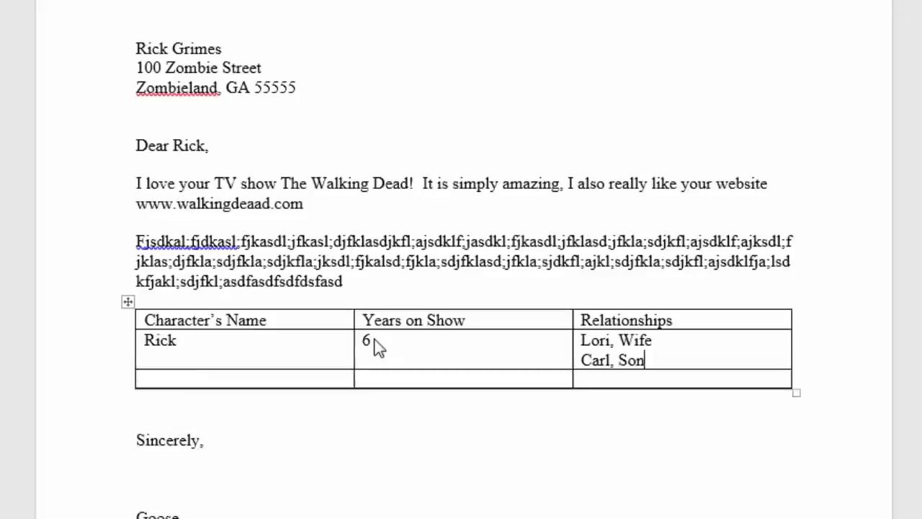
pyautogui.press('Return')
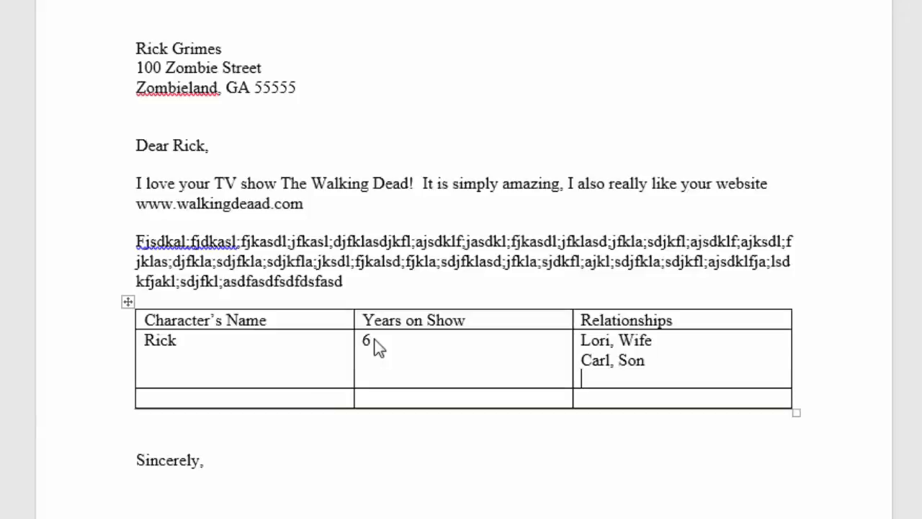
pyautogui.write('Judith, Da')
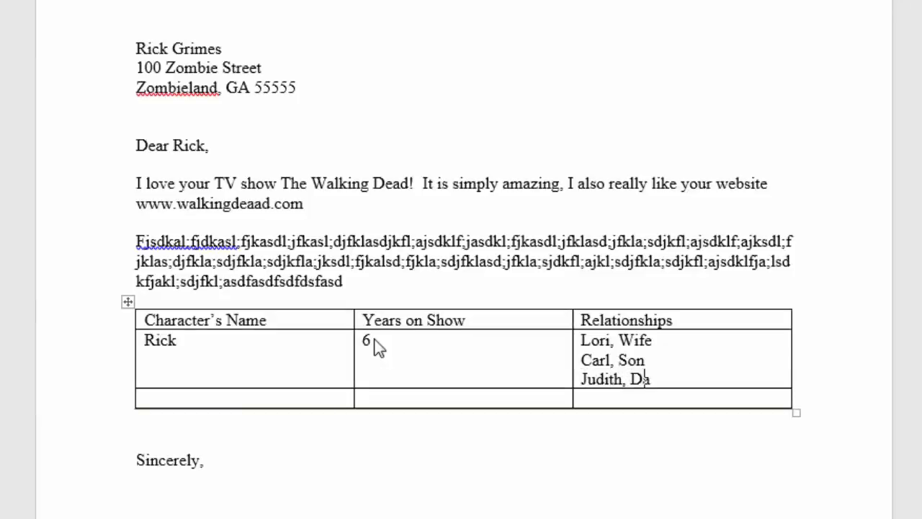
pyautogui.write('ughter')
# - In the third row, enter "Lori" as the character's name and 3 as the years on show
pyautogui.press('Tab')
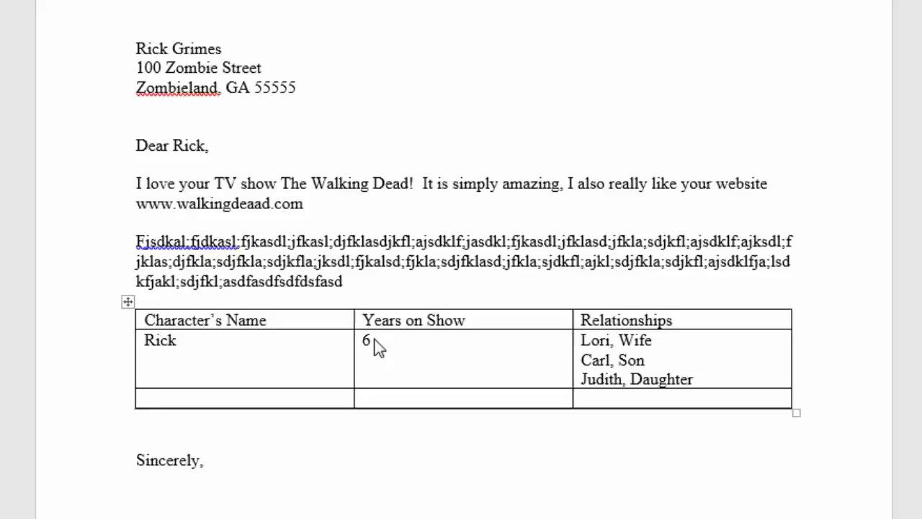
pyautogui.write('Lori ')
pyautogui.write('3')
# - List "Rick, Husband", "Carl, Son" and "Judith, Daughter" on separate lines in the Relationships cell of the Lori row
pyautogui.press('Tab')
pyautogui.write('Rick, Husband')
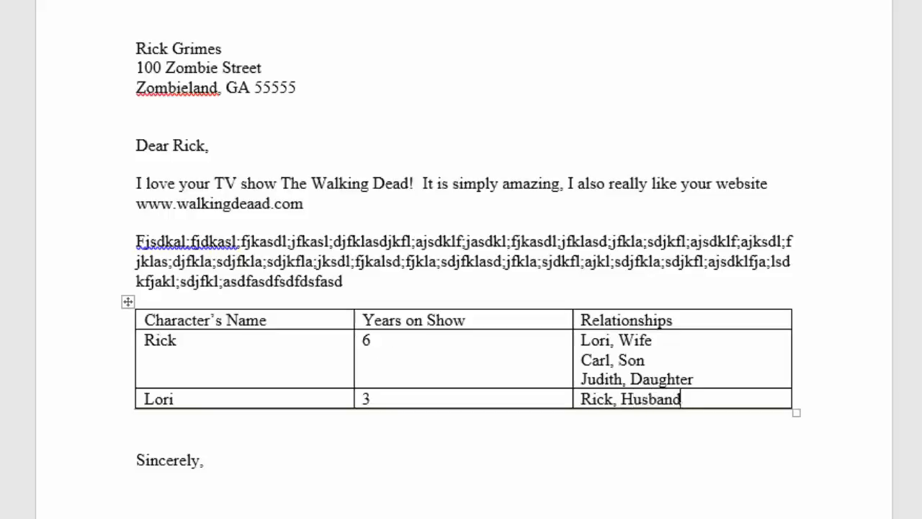
pyautogui.write(' Carl,')
pyautogui.press('BackSpace')
pyautogui.press('Return')
pyautogui.write('Carl,')
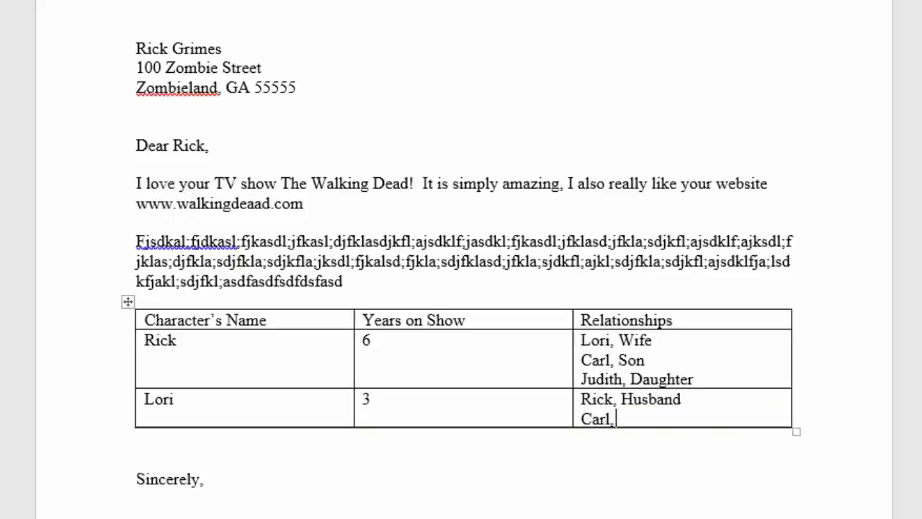
pyautogui.write(' Son')
pyautogui.press('Return')
pyautogui.write('Judith, ')
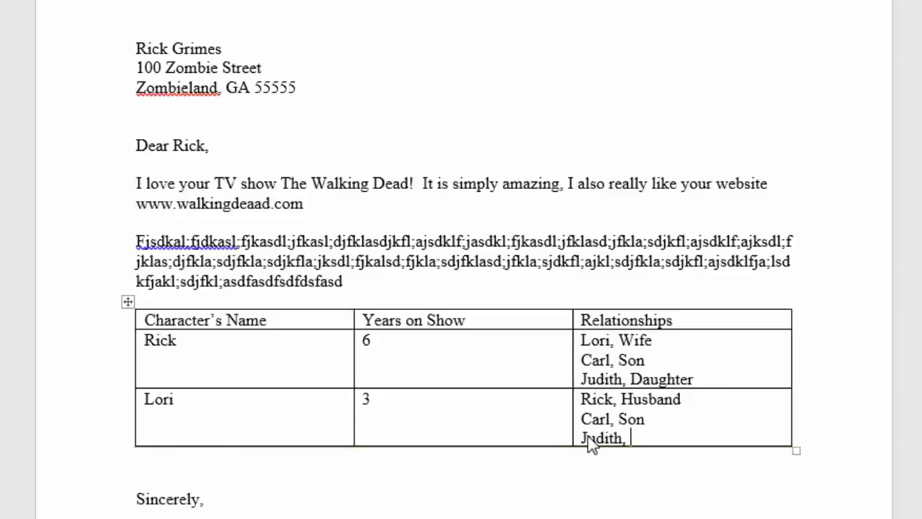
pyautogui.write('Daughter')
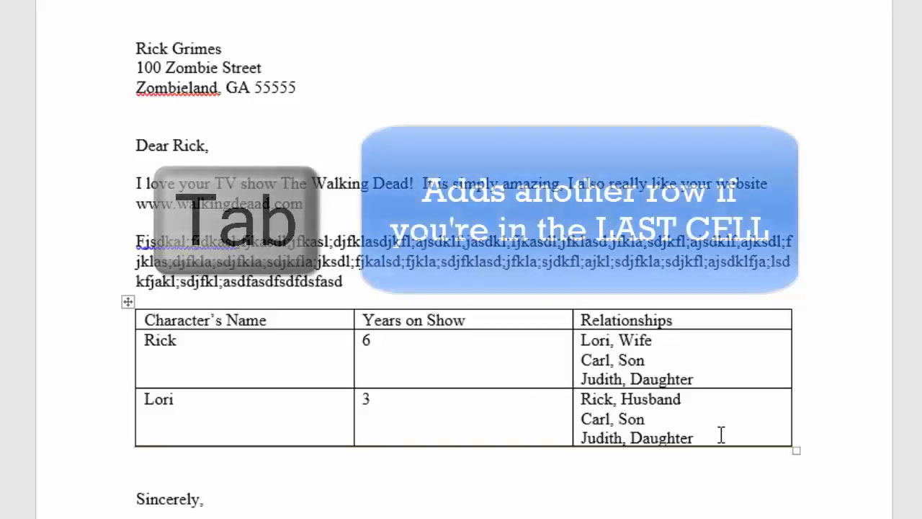
# - Try adding an empty row from the table's last cell and again with Insert Rows Below, undoing each addition
pyautogui.press('Tab')
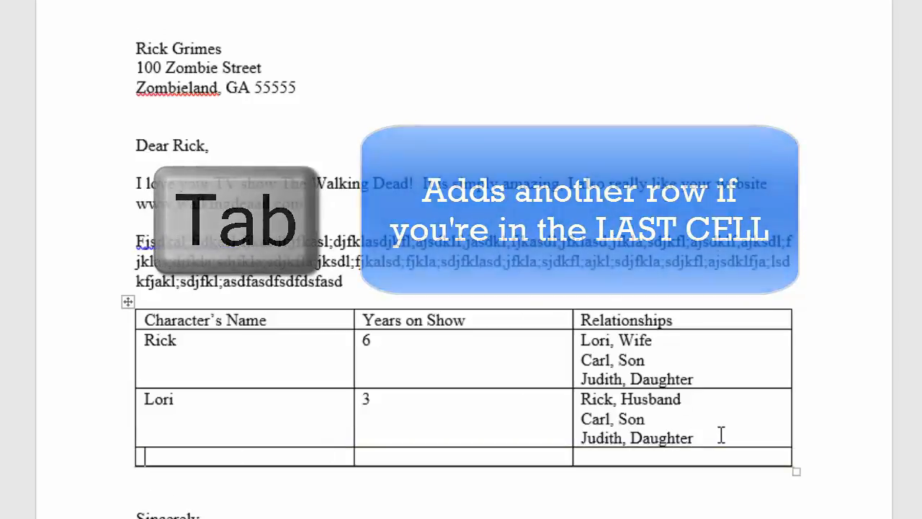
pyautogui.hotkey('ctrl', 'z')
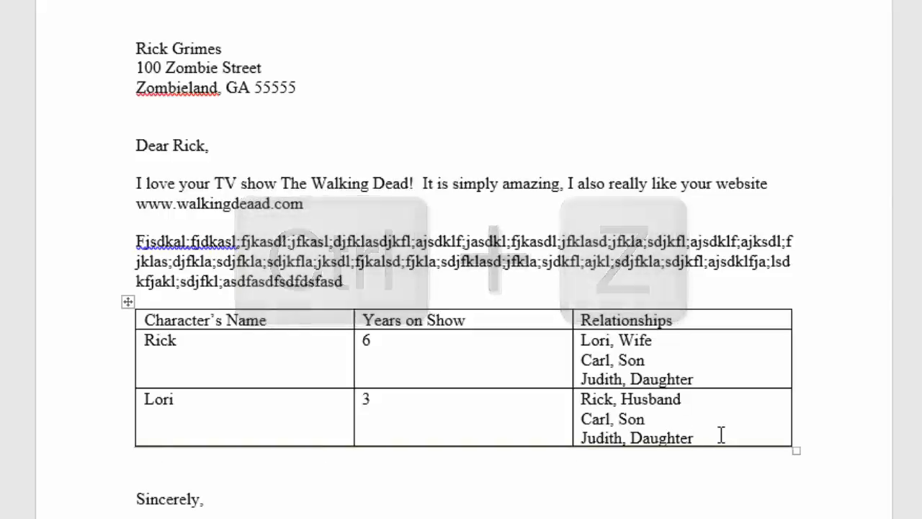
pyautogui.rightClick(721, 435)
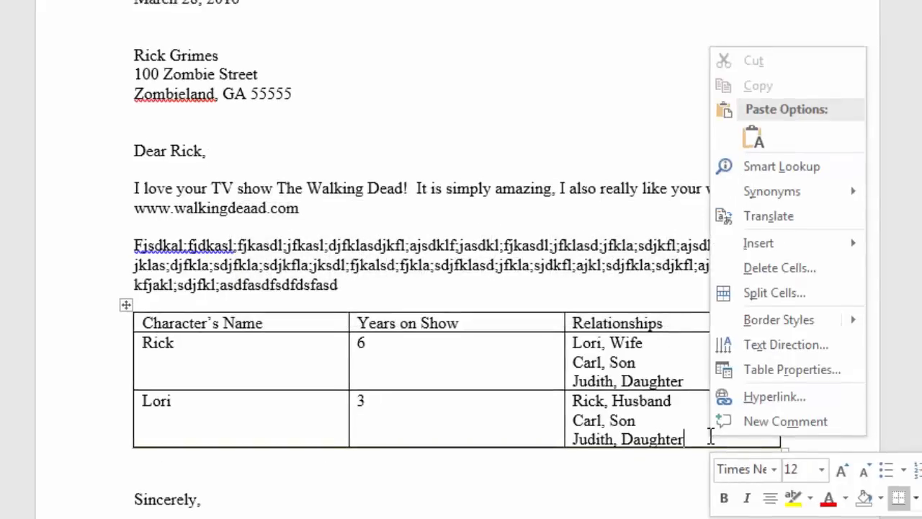
pyautogui.moveTo(829, 244)
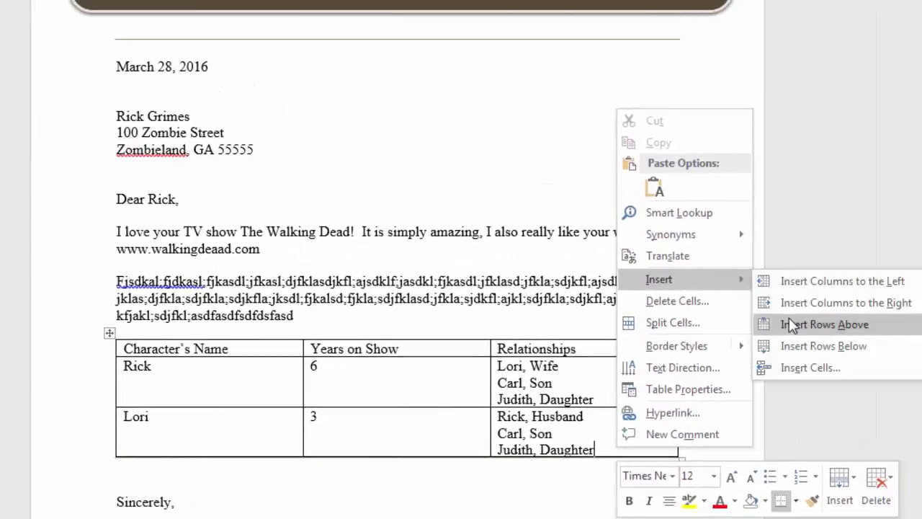
pyautogui.click(815, 347)
pyautogui.click(152, 468)
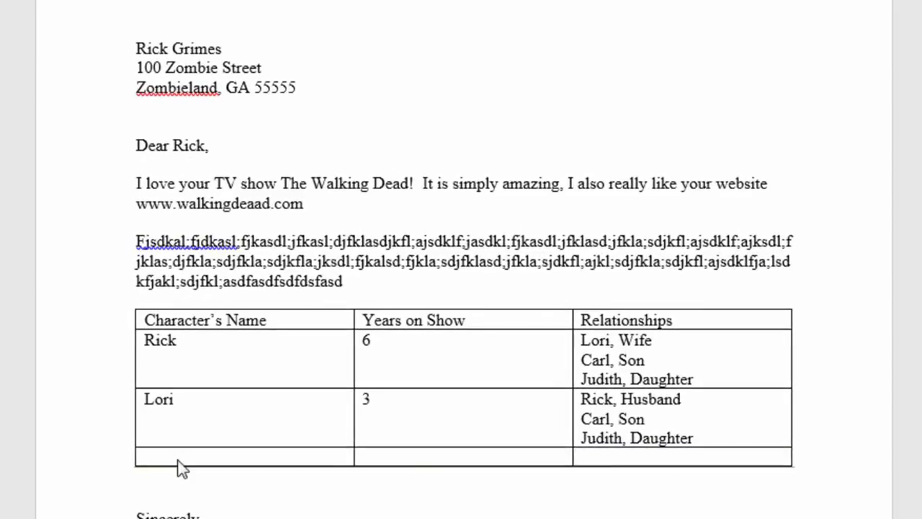
pyautogui.hotkey('ctrl', 'z')
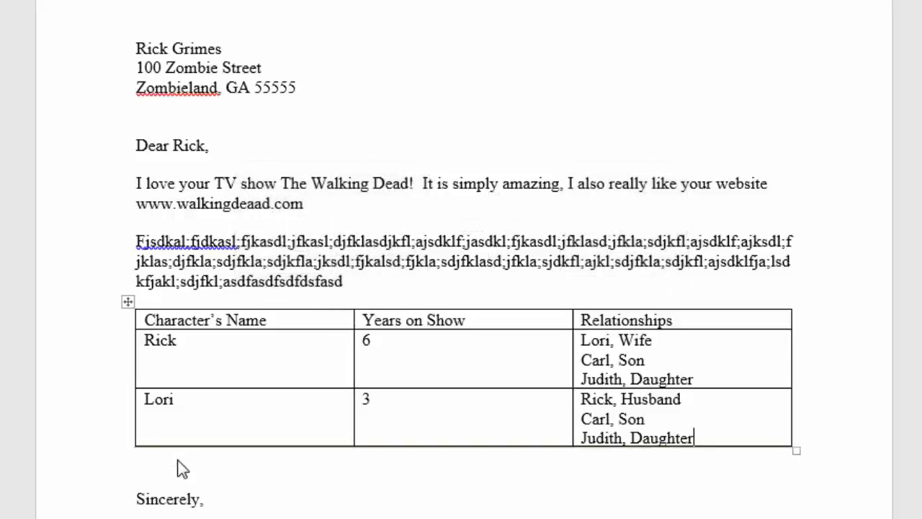
# - Add a row below the Lori row and enter "Carl" and 6 in its first two cells
pyautogui.moveTo(134, 450)
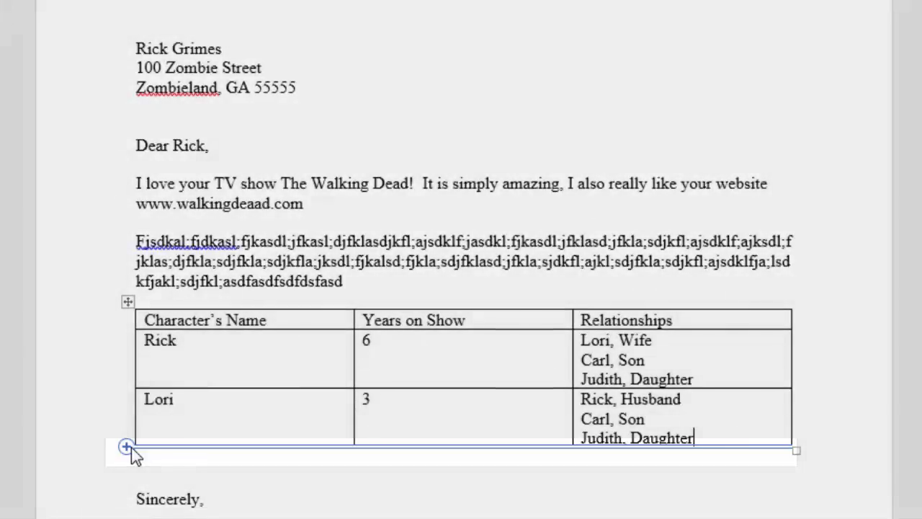
pyautogui.click(131, 448)
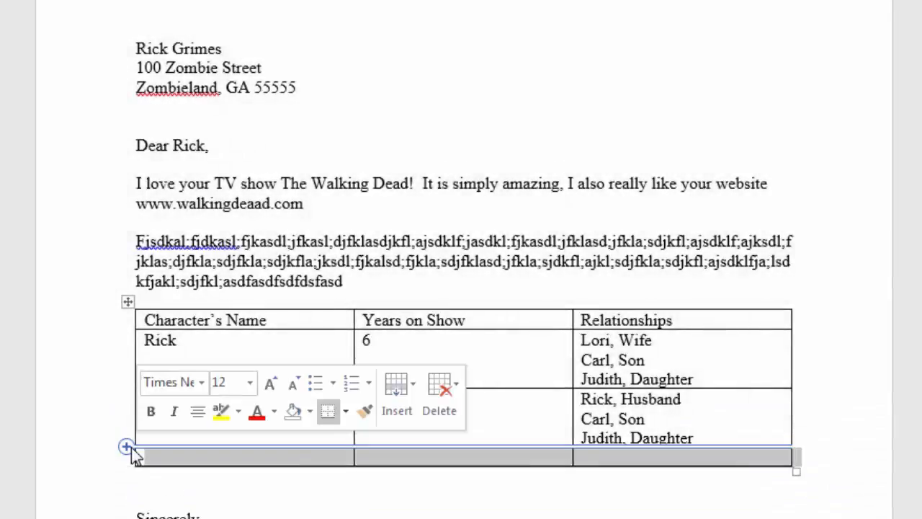
pyautogui.click(175, 467)
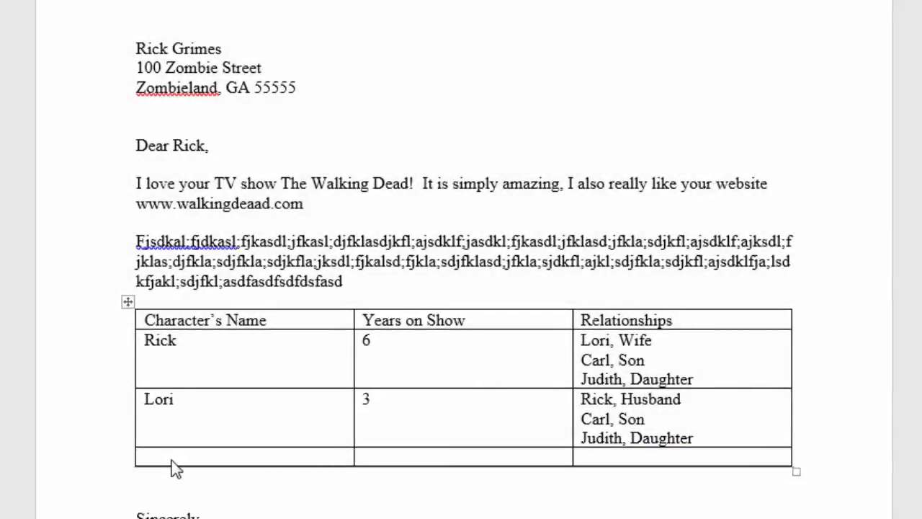
pyautogui.write('Carl')
pyautogui.press('Tab')
pyautogui.write('6')
# - List "Rick, Dad", "Lori, Mom" and "Judith, Sister" on separate lines in the Relationships cell of the Carl row
pyautogui.press('Tab')
pyautogui.write('DRi')
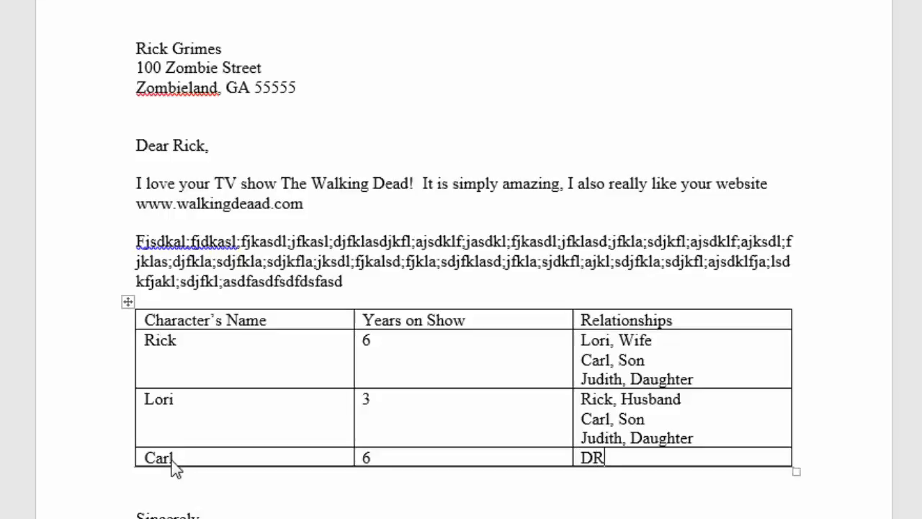
pyautogui.press('BackSpace')
pyautogui.press('BackSpace')
pyautogui.press('BackSpace')
pyautogui.write('Rick, Dad')
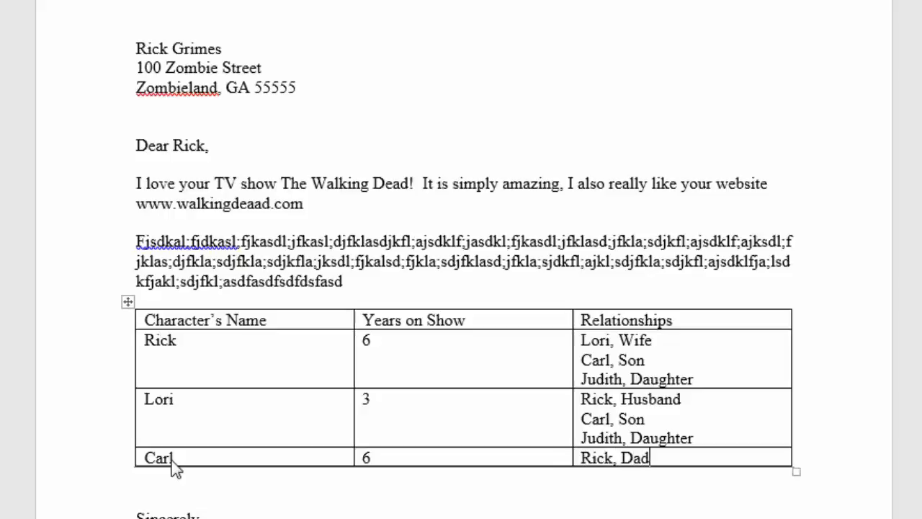
pyautogui.press('Return')
pyautogui.write('Lori, Mom')
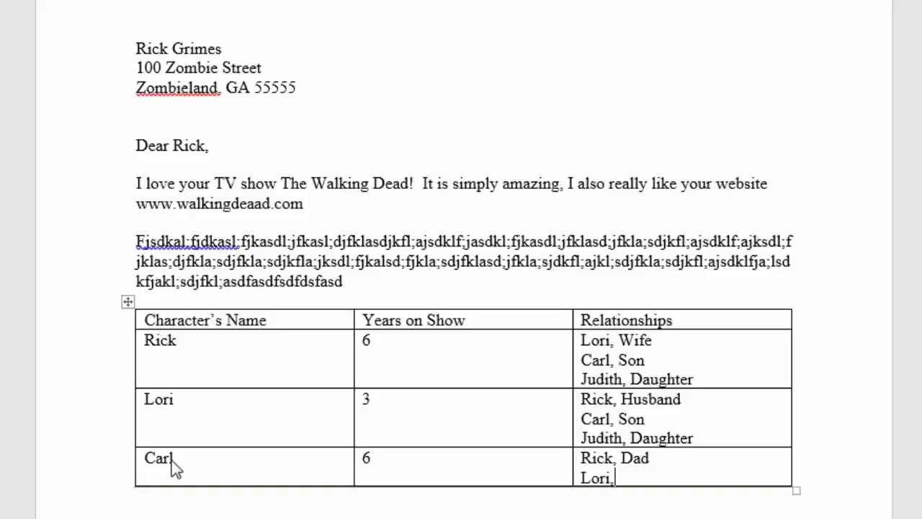
pyautogui.write('ud')
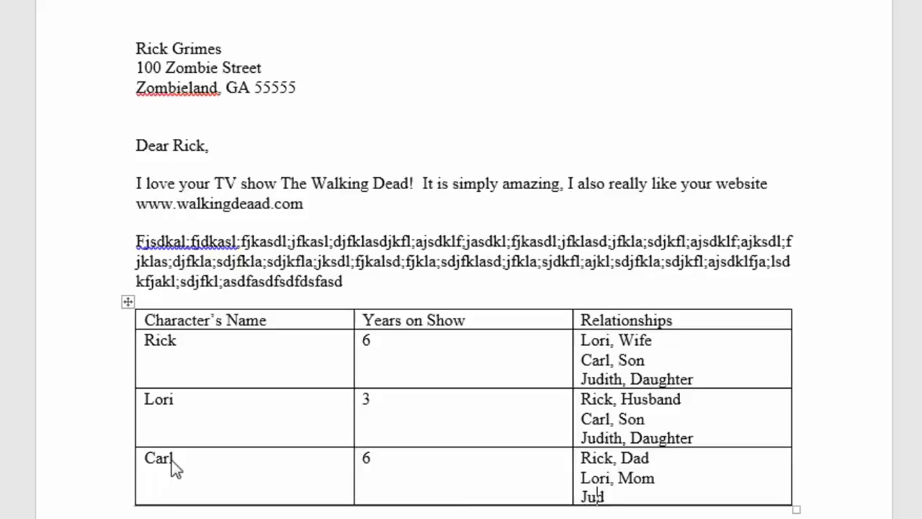
pyautogui.write('ith, Sister')
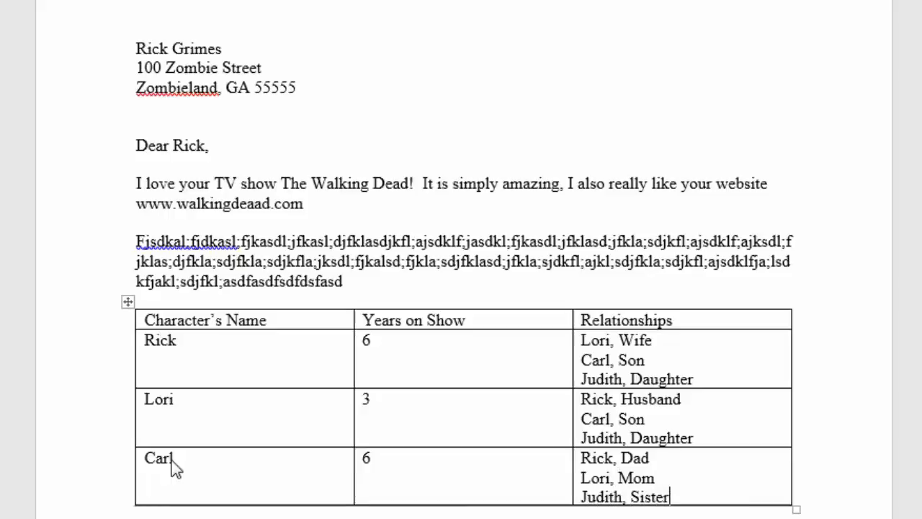
# - Add a row below the Carl row and enter "Judith" and 3 in its first two cells
pyautogui.press('Tab')
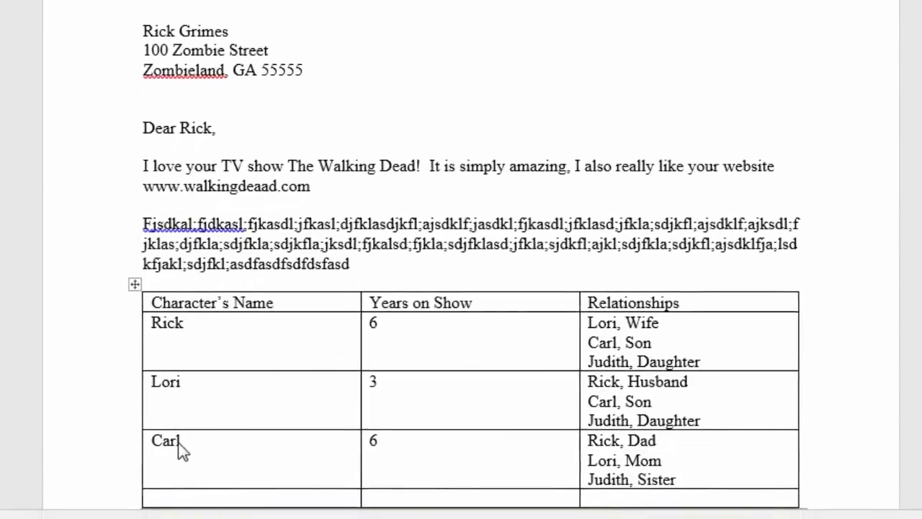
pyautogui.write('Judith')
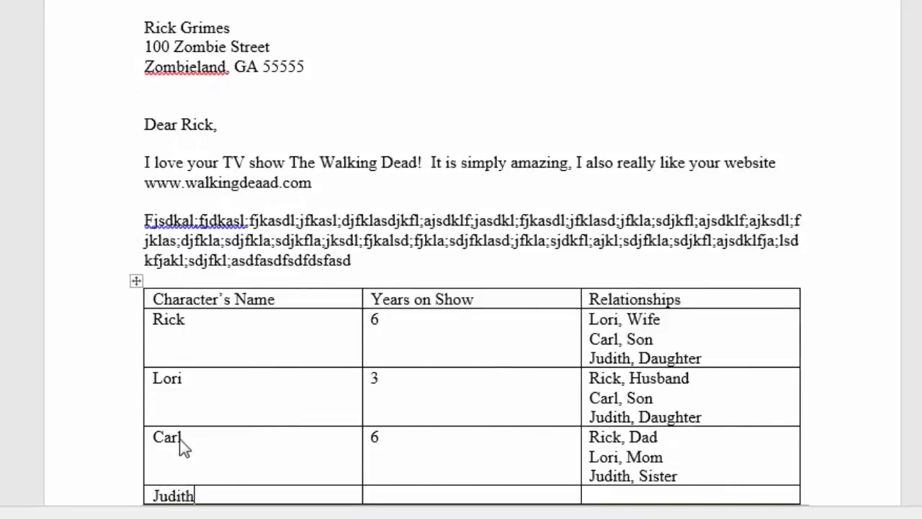
pyautogui.press('Tab')
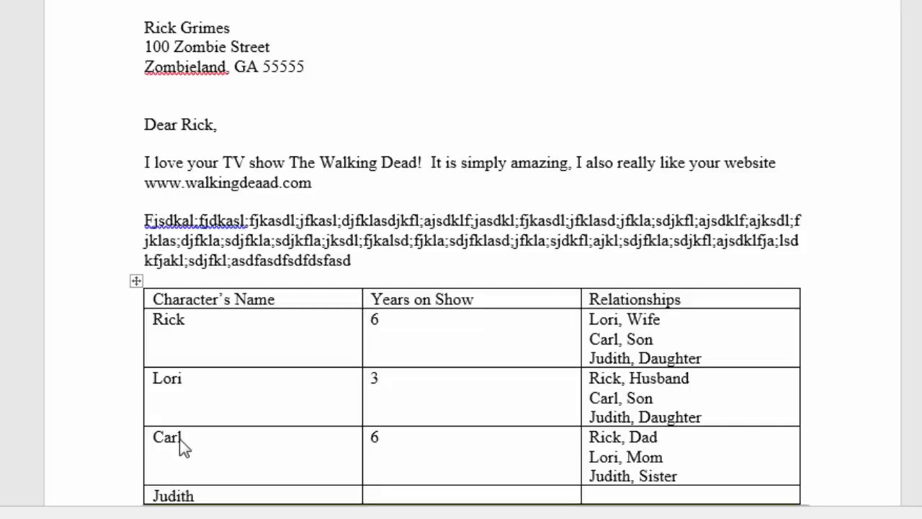
pyautogui.write('3')
pyautogui.write('Rick, Dad')
# - List "Rick, Dad", "Lori, Mom" and "Carl, Brother" on separate lines in the Relationships cell of the Judith row
pyautogui.press('Return')
pyautogui.write('Lori, Mom')
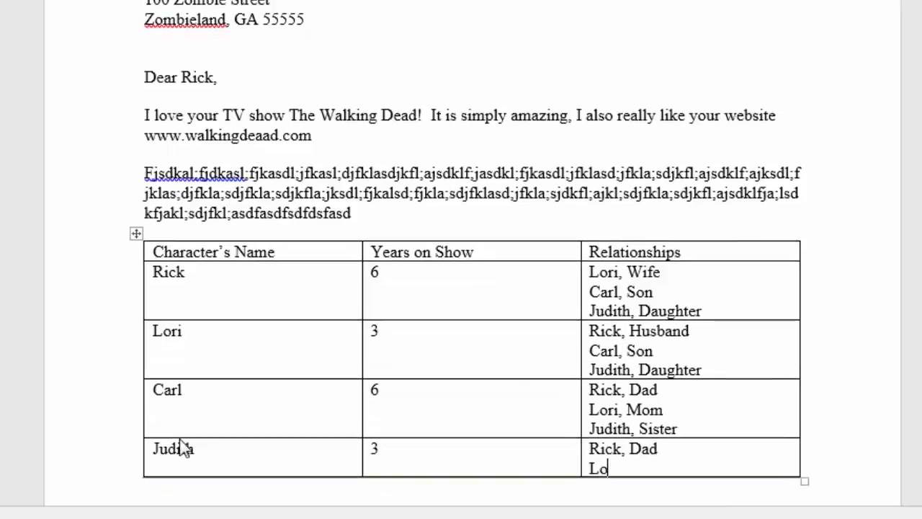
pyautogui.press('Return')
pyautogui.write('Co')
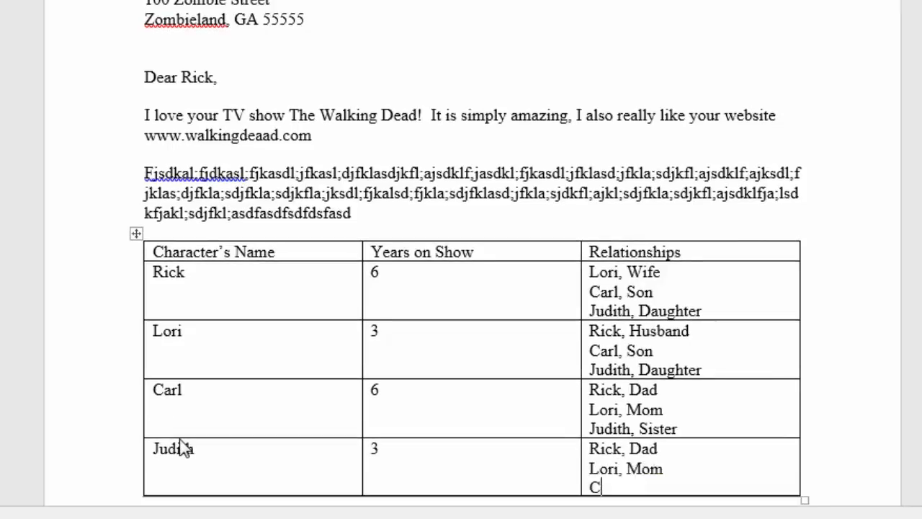
pyautogui.write('rl, Brother')
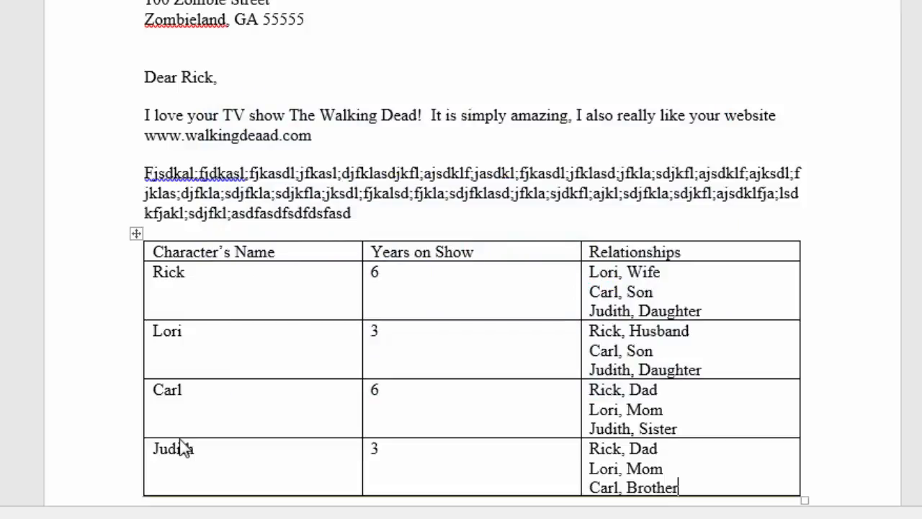
# - Add an empty row below the Judith row at the end of the table
pyautogui.scroll(-1, 182, 448)
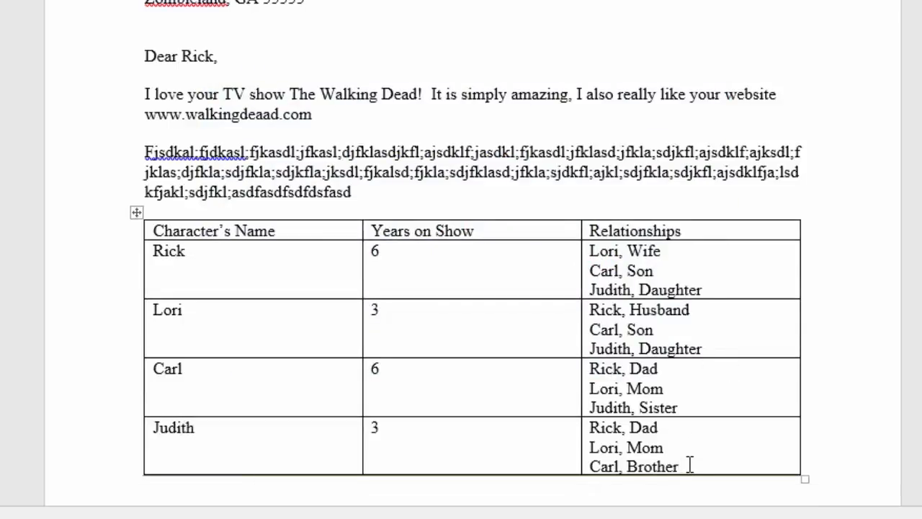
pyautogui.scroll(-4, 689, 465)
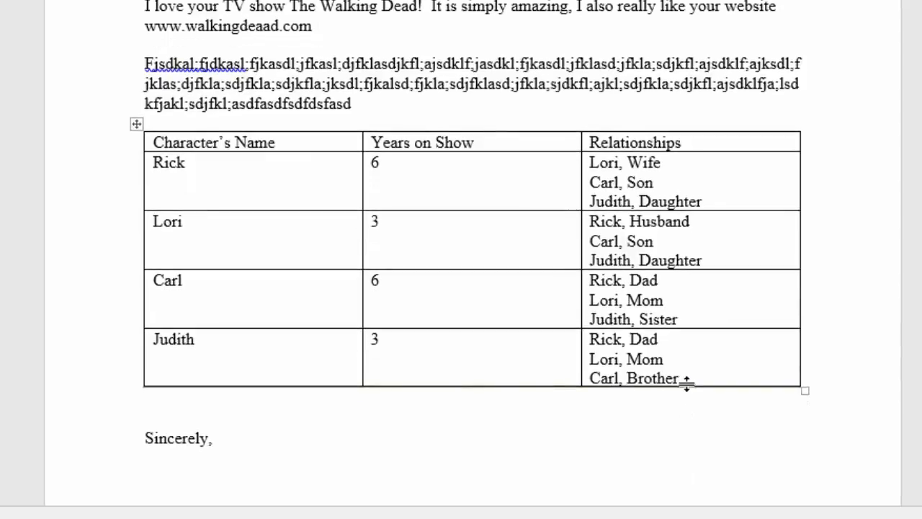
pyautogui.press('Tab')
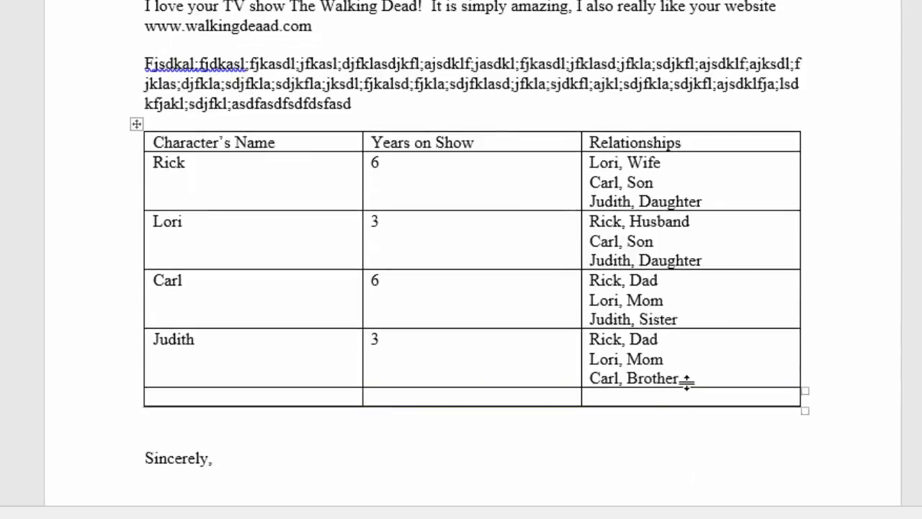
# - Undo the empty row added below the Judith row and look over the table's insert options
pyautogui.hotkey('ctrl', 'z')
pyautogui.rightClick(716, 375)
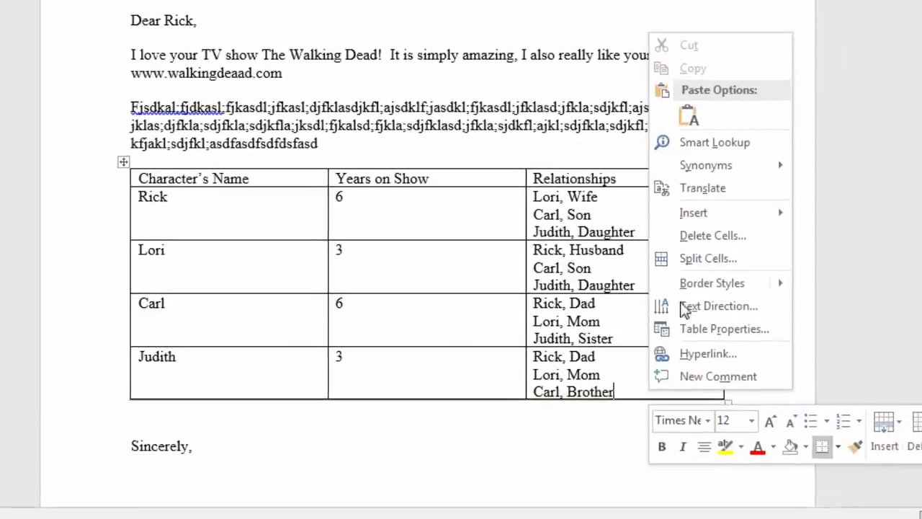
pyautogui.moveTo(820, 185)
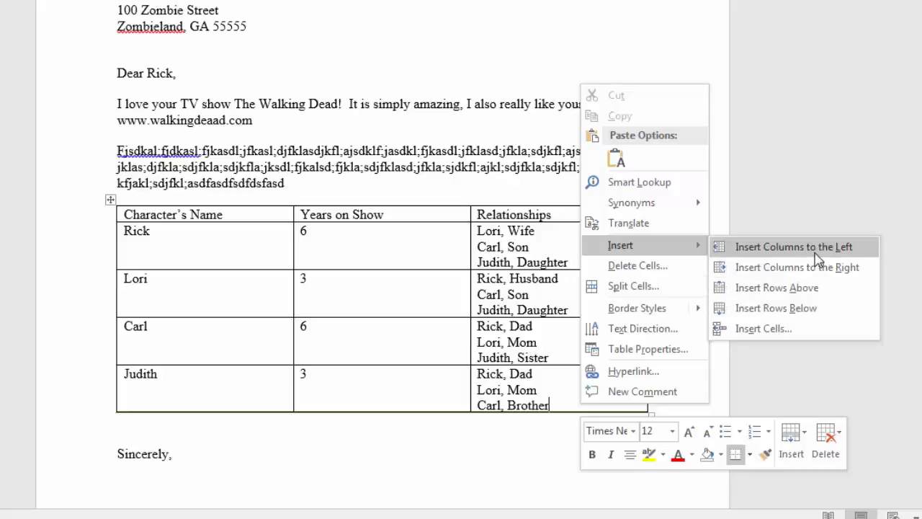
pyautogui.click(432, 456)
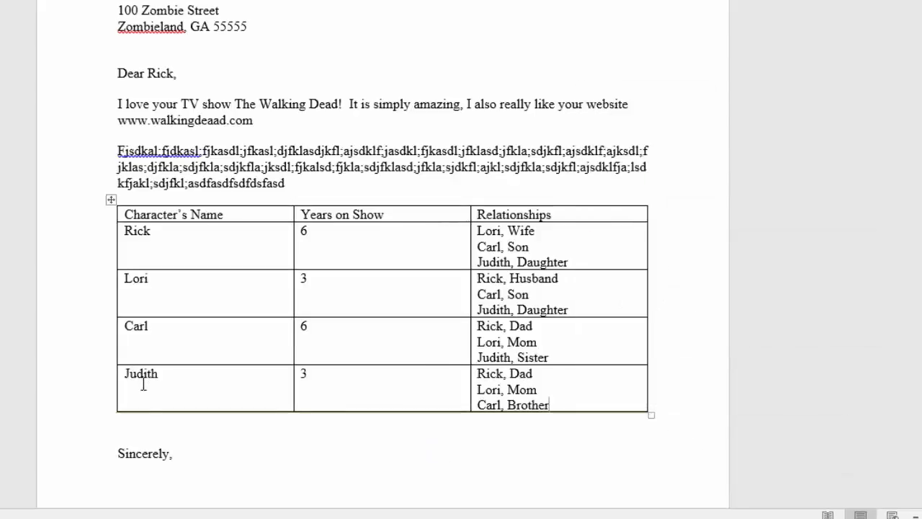
# - Try inserting a column between Character's Name and Years on Show, and another before Relationships, undoing each one
pyautogui.moveTo(99, 414)
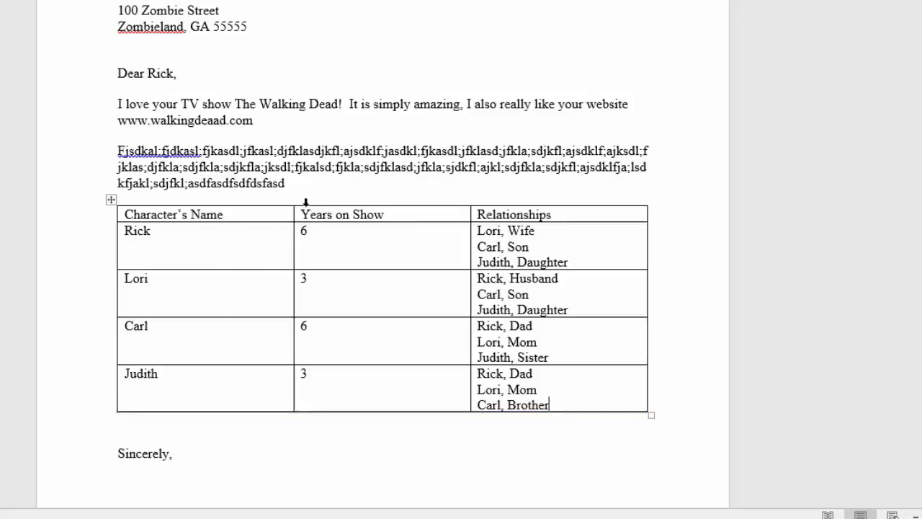
pyautogui.moveTo(297, 201)
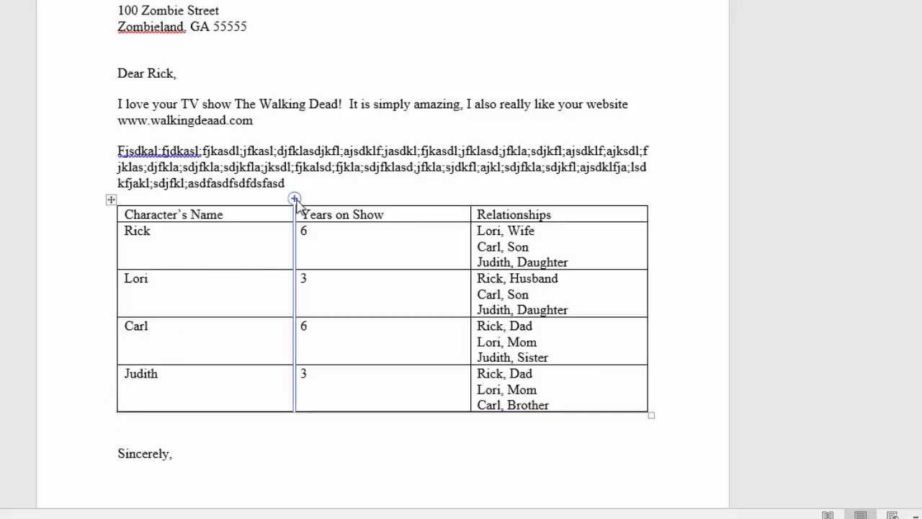
pyautogui.click(295, 198)
pyautogui.hotkey('ctrl', 'z')
pyautogui.click(471, 199)
pyautogui.hotkey('ctrl', 'z')
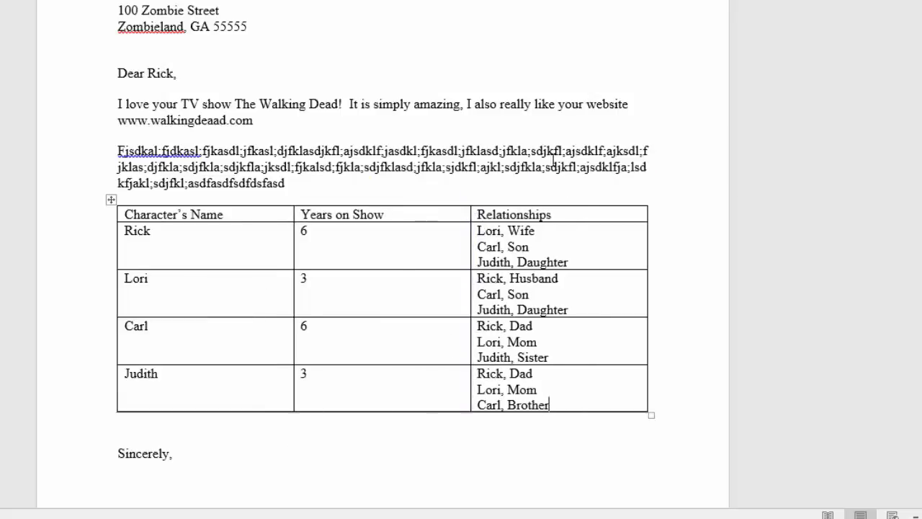
# - Insert a column to the right of Relationships and give it the header "Dead or Alive?"
pyautogui.click(629, 214)
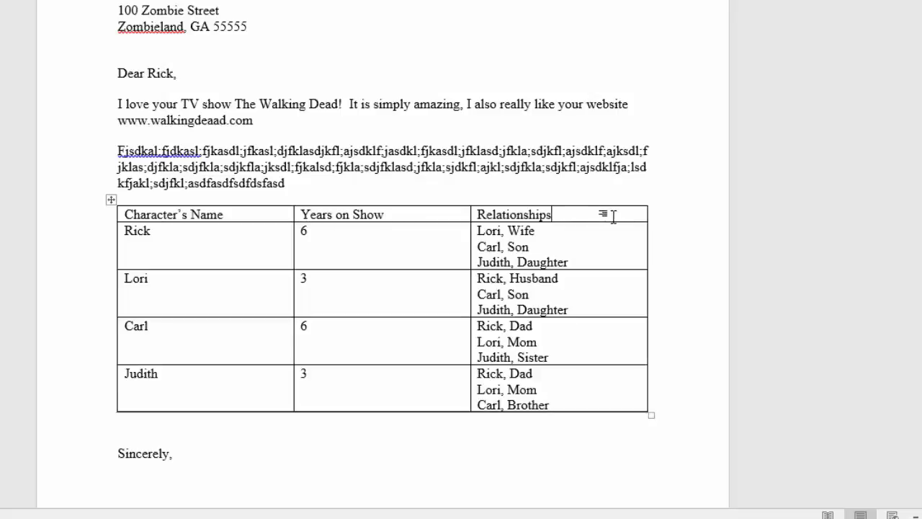
pyautogui.rightClick(614, 211)
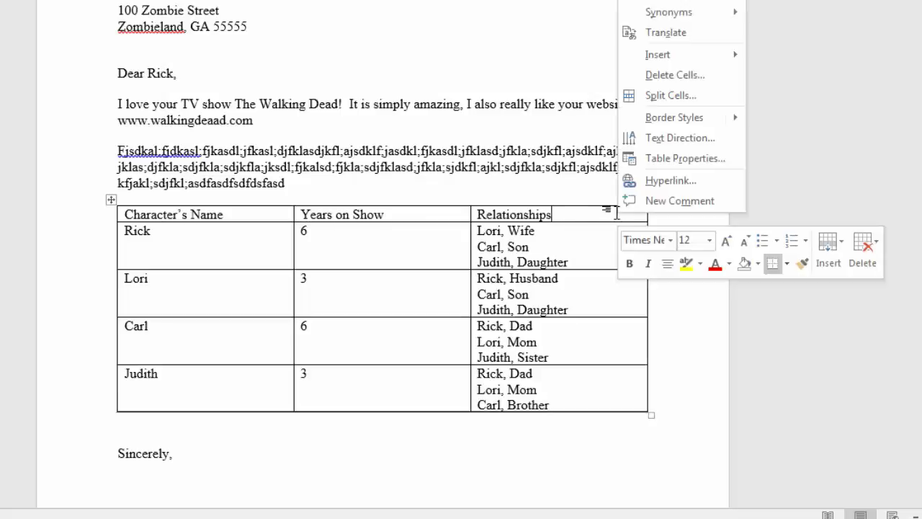
pyautogui.moveTo(706, 58)
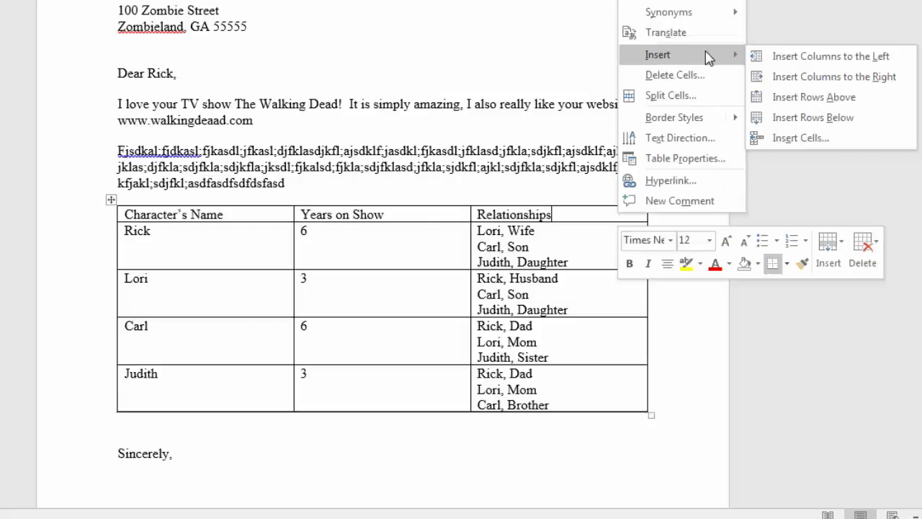
pyautogui.click(827, 77)
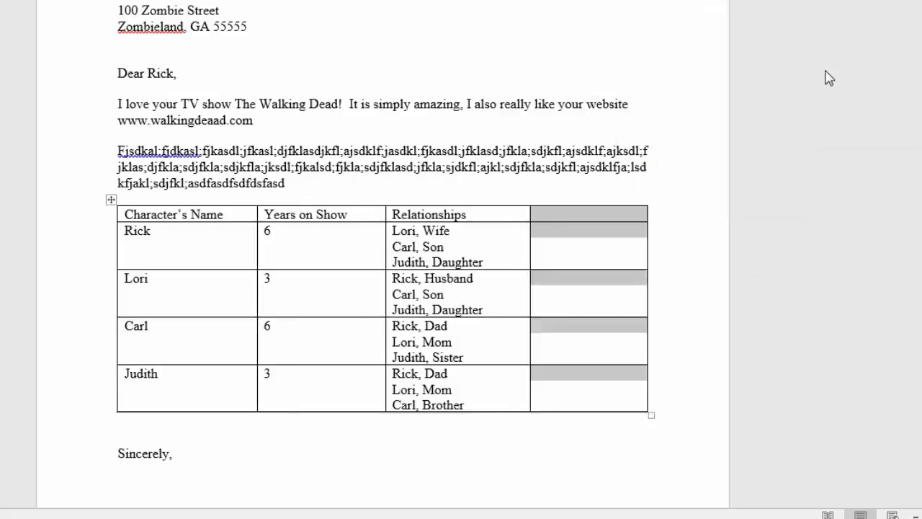
pyautogui.click(616, 220)
pyautogui.write('Dead or')
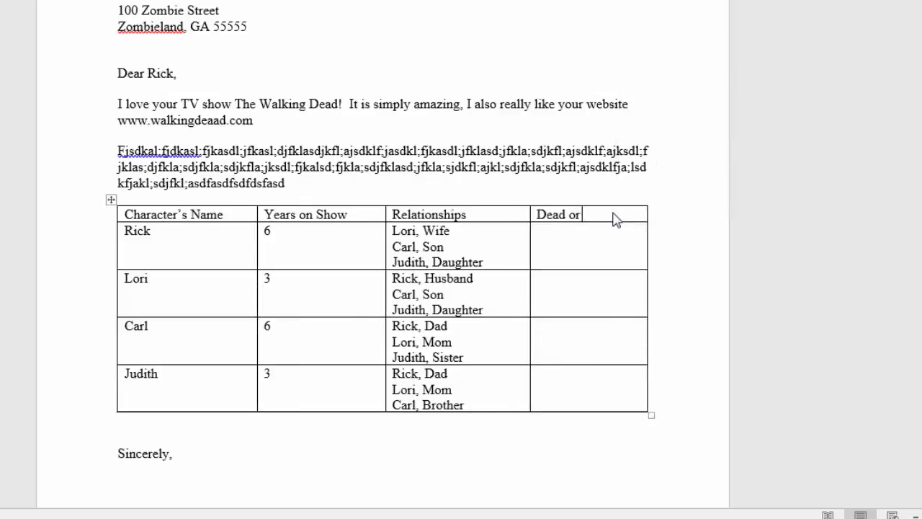
pyautogui.write(' Alive? ')
pyautogui.write('Alive ')
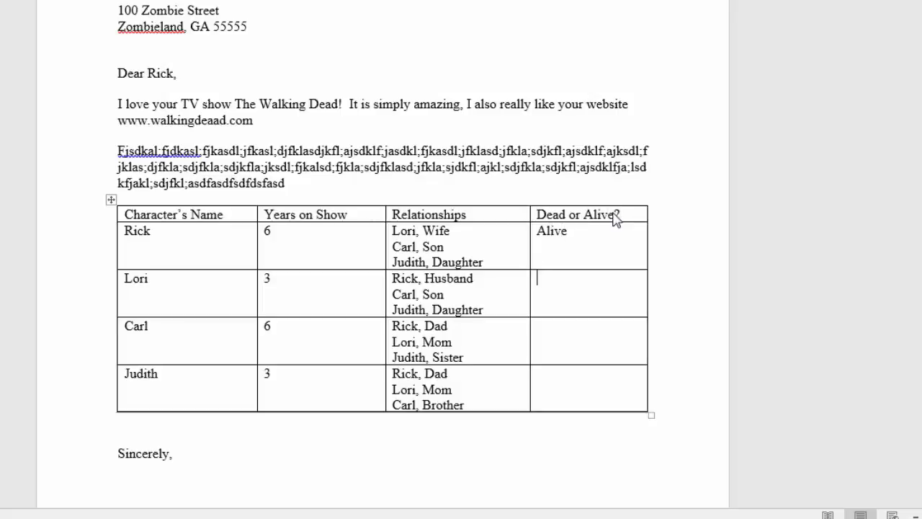
pyautogui.write('Dead')
# - Fill the Dead or Alive? column with "Alive" for Rick, "Dead" for Lori, and "Alive" for both Carl and Judith
pyautogui.press('BackSpace')
pyautogui.write('Alive')
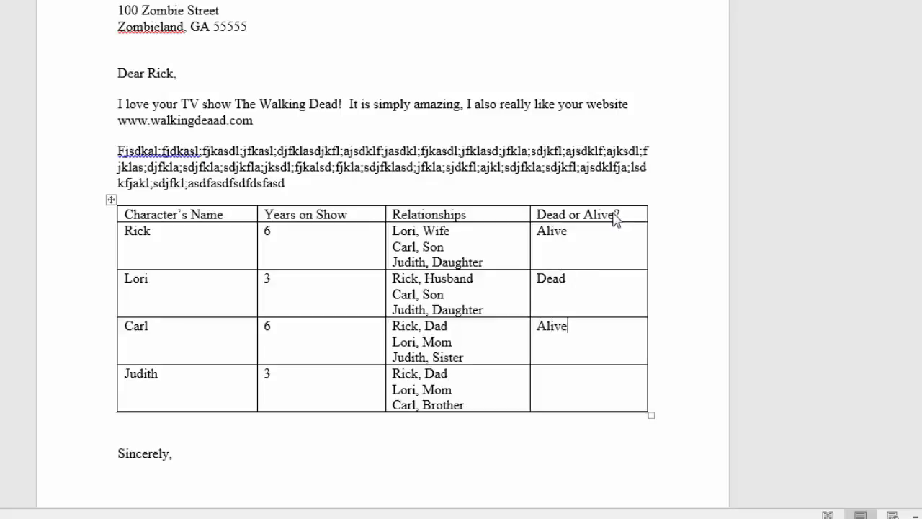
pyautogui.press('Down')
pyautogui.write('Alive')
# - Add an empty row below the Judith row and delete that entire row again
pyautogui.press('Tab')
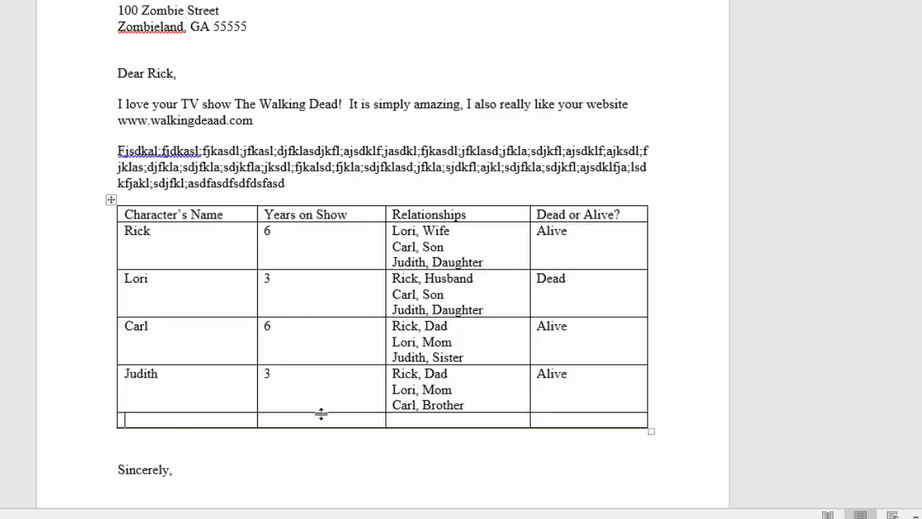
pyautogui.rightClick(493, 423)
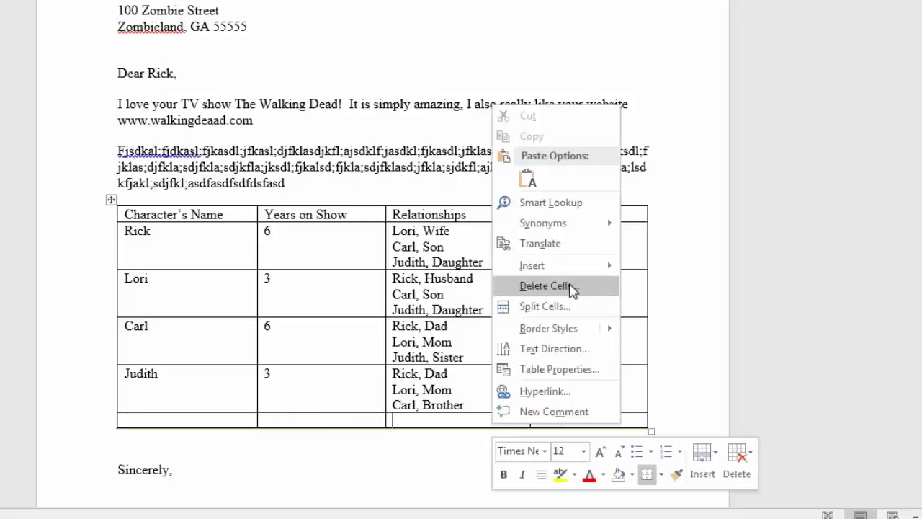
pyautogui.click(573, 290)
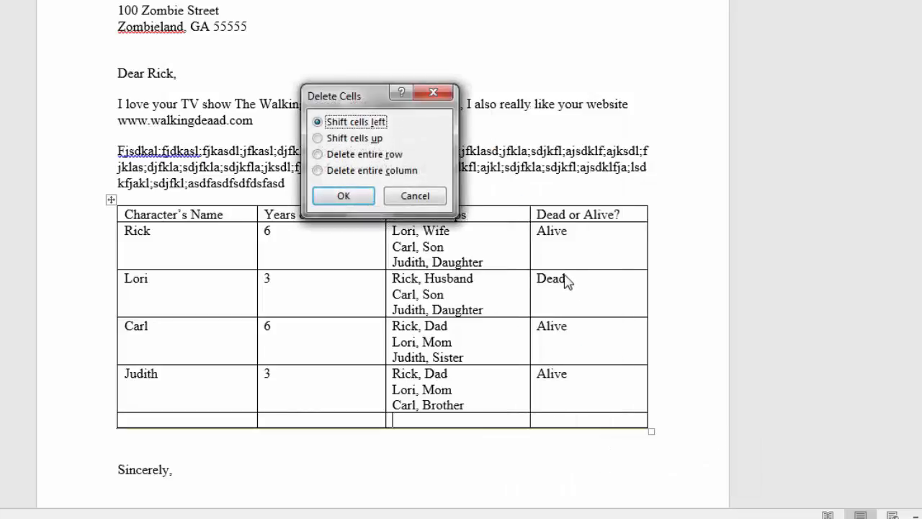
pyautogui.click(395, 156)
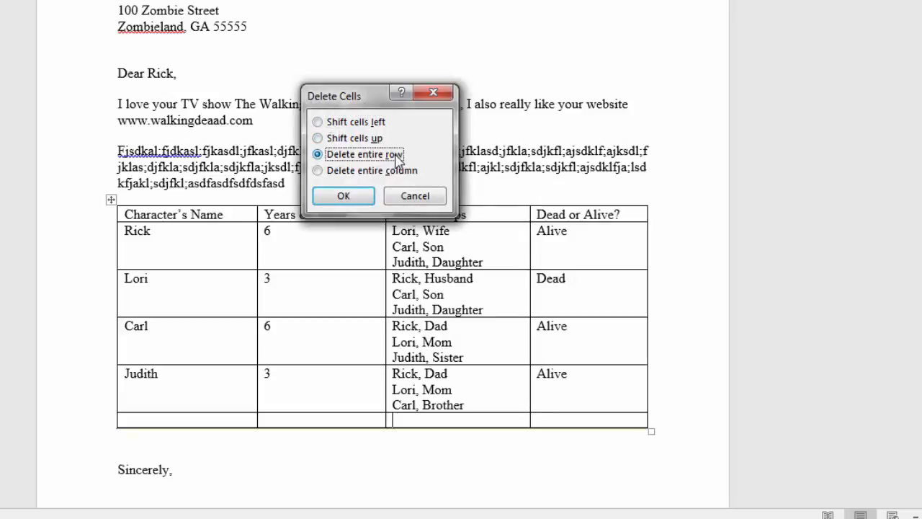
pyautogui.click(344, 197)
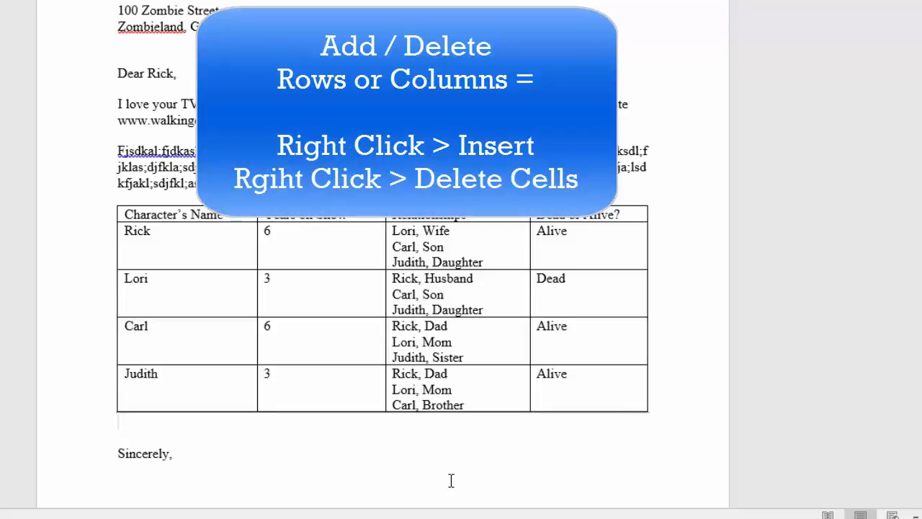
pyautogui.rightClick(294, 399)
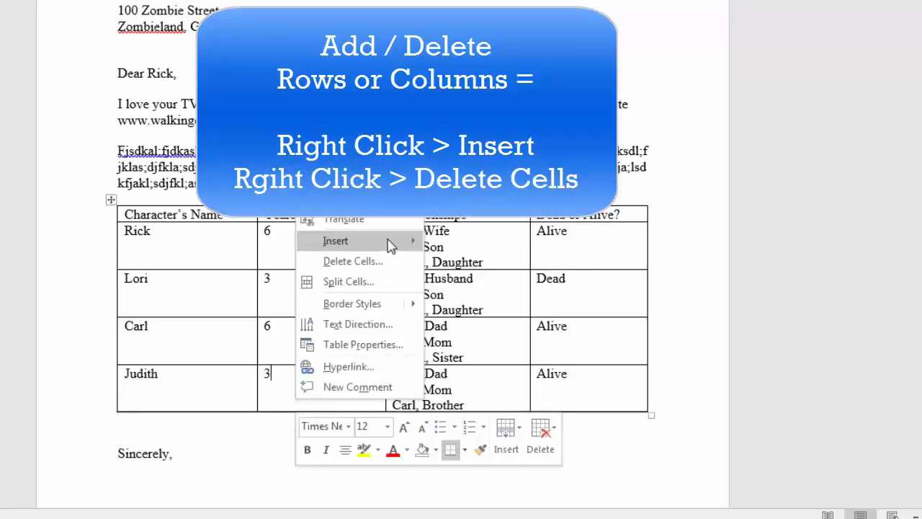
pyautogui.moveTo(390, 243)
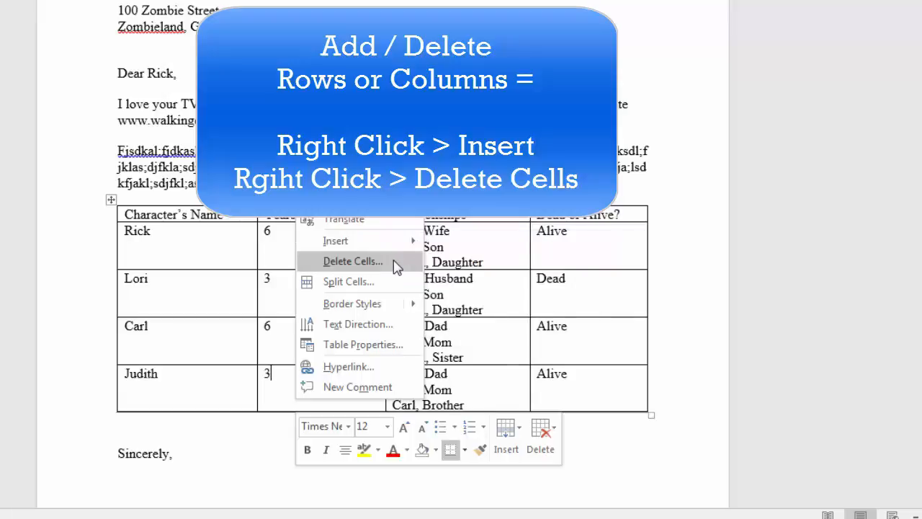
pyautogui.press('Escape')
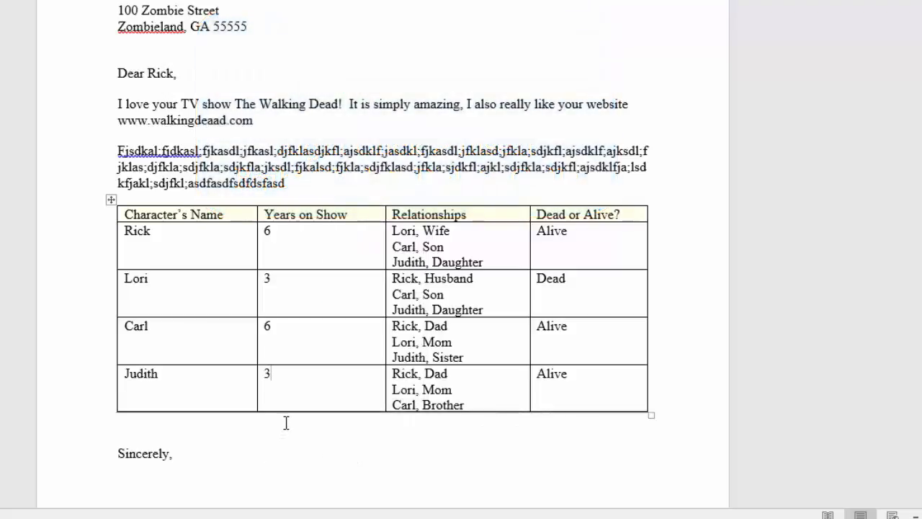
pyautogui.click(286, 423)
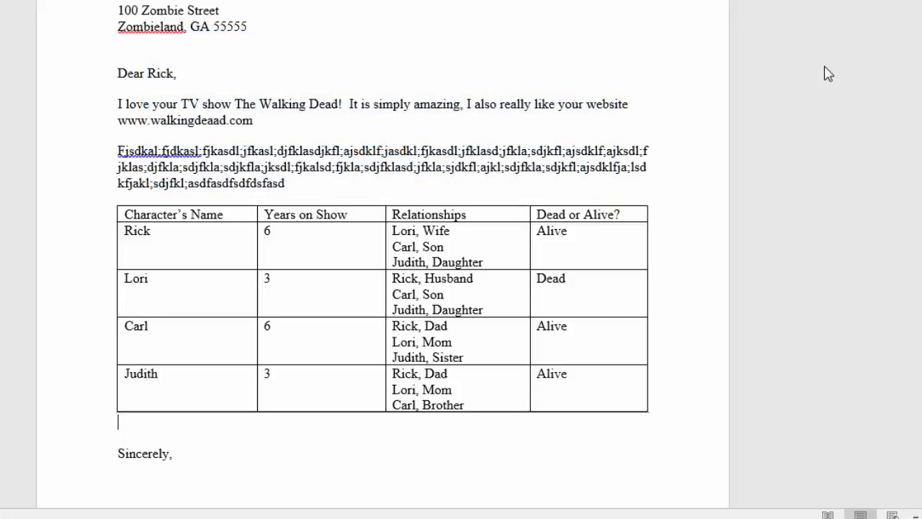
pyautogui.rightClick(216, 214)
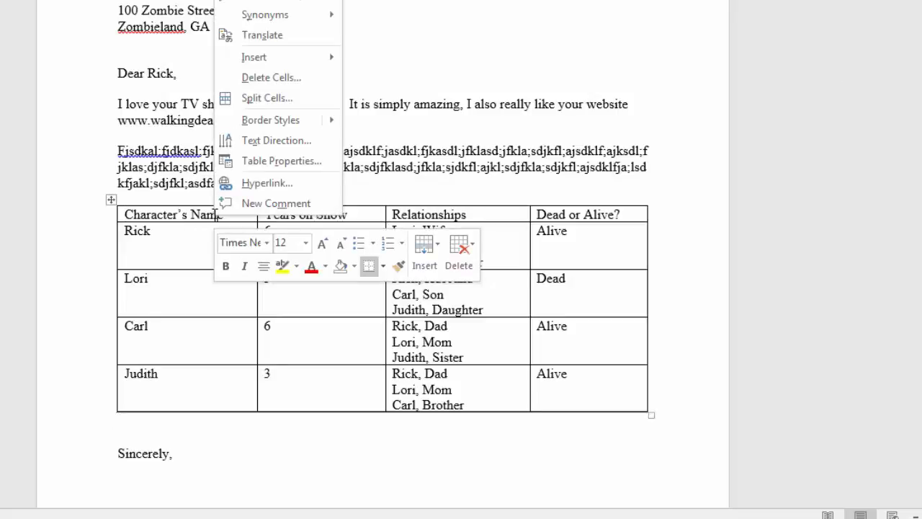
pyautogui.moveTo(321, 63)
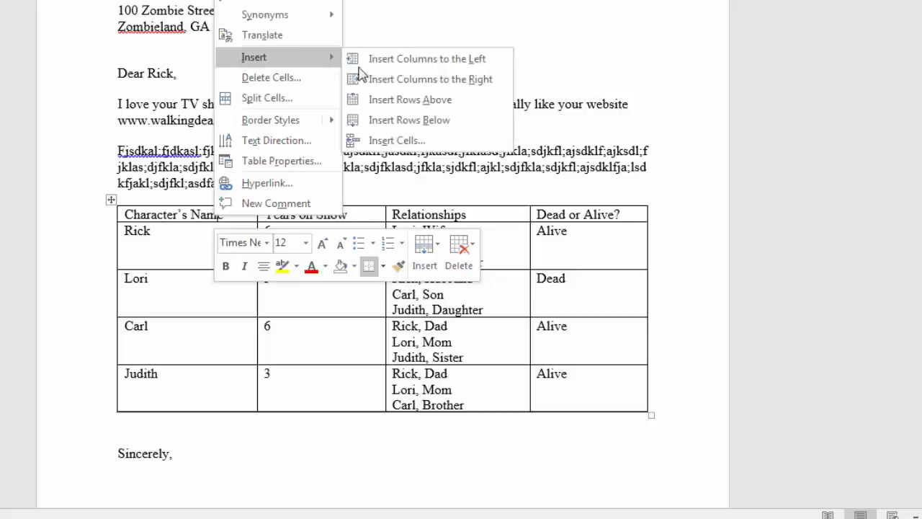
pyautogui.click(153, 215)
# - Insert an empty row below the header row and move the header row beneath it, leaving the table's first row blank
pyautogui.moveTo(111, 224)
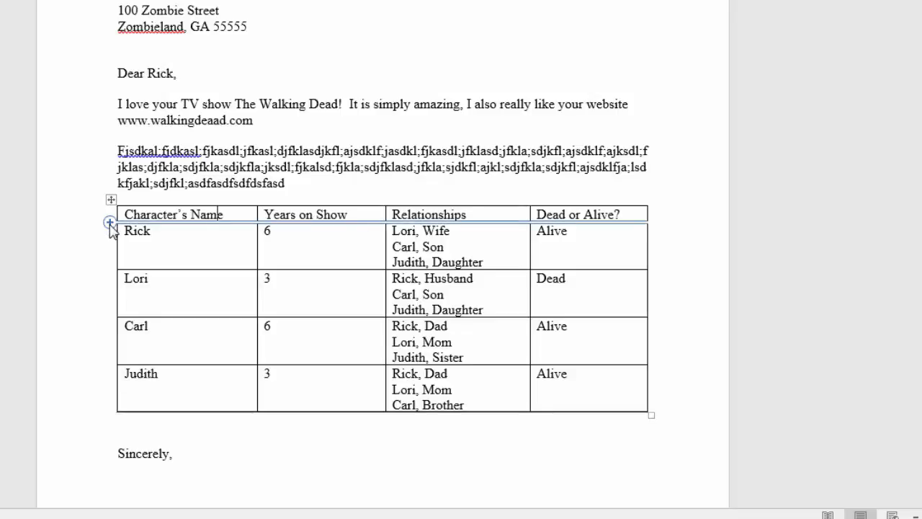
pyautogui.click(110, 222)
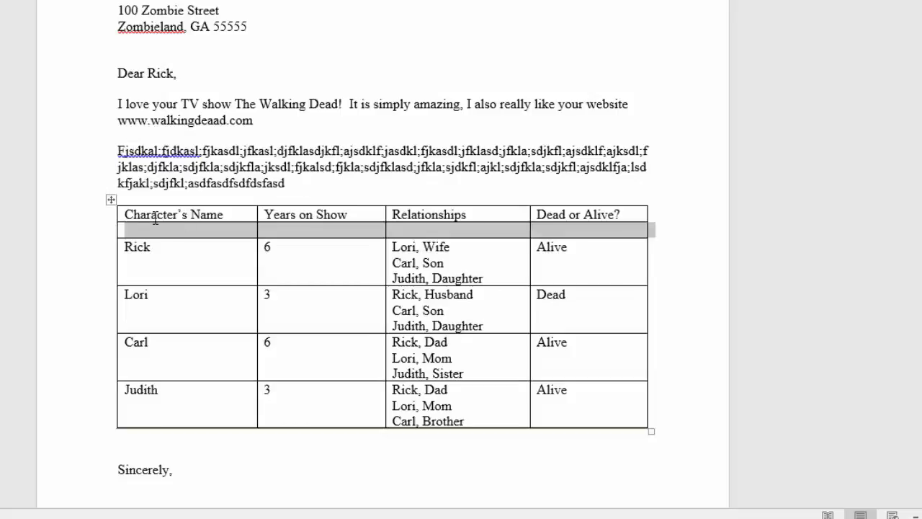
pyautogui.moveTo(126, 214); pyautogui.dragTo(577, 210)
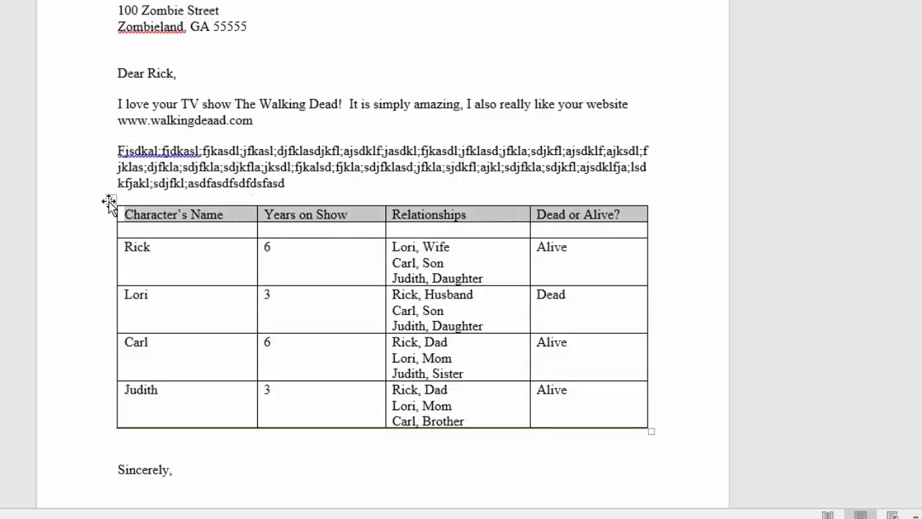
pyautogui.moveTo(131, 216); pyautogui.dragTo(130, 229)
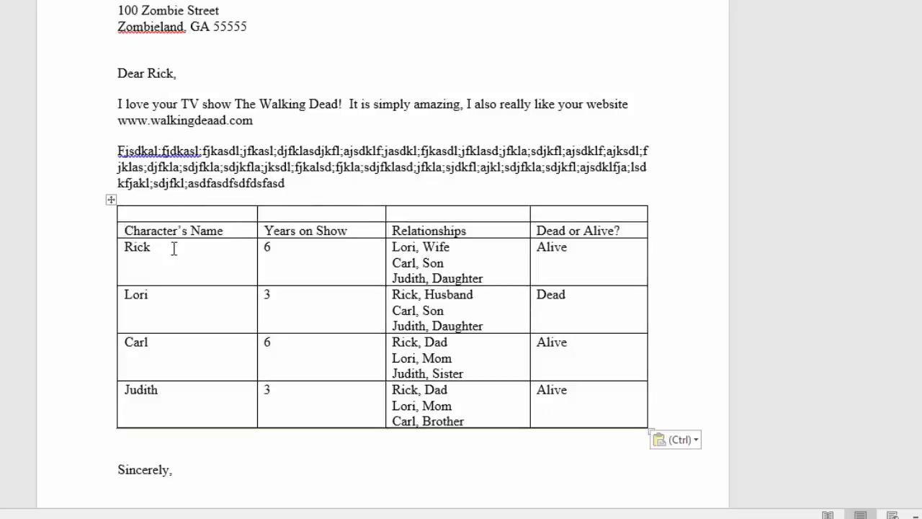
# - Merge the four empty cells of the table's first row into a single cell
pyautogui.click(128, 214)
pyautogui.click(283, 214)
pyautogui.click(413, 212)
pyautogui.moveTo(557, 214); pyautogui.dragTo(202, 217)
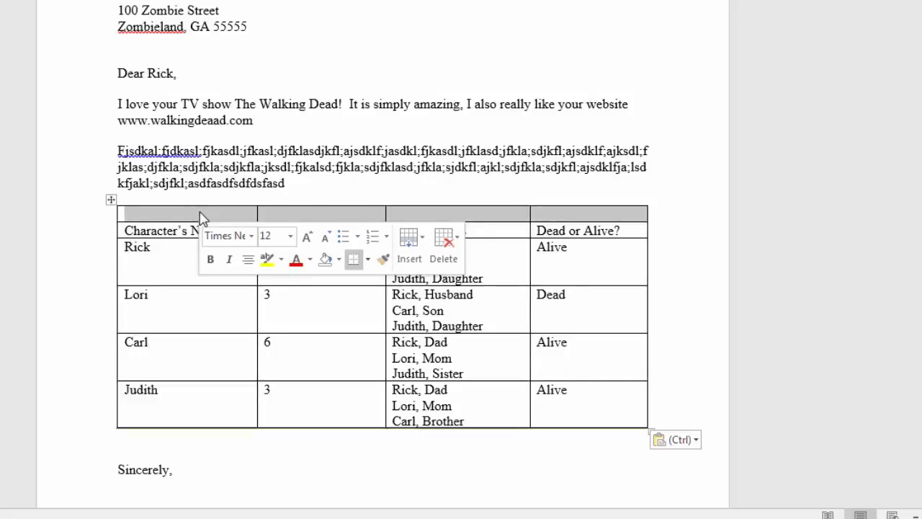
pyautogui.click(202, 216)
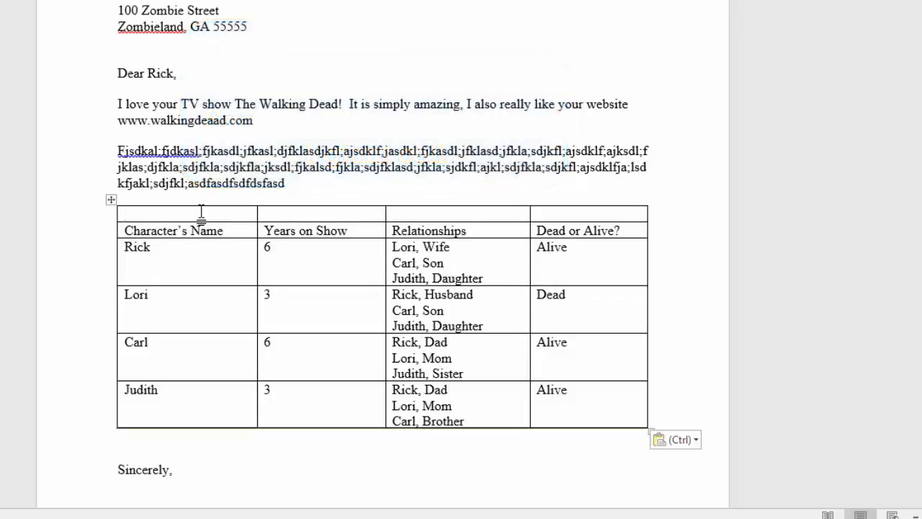
pyautogui.moveTo(201, 213); pyautogui.dragTo(551, 213)
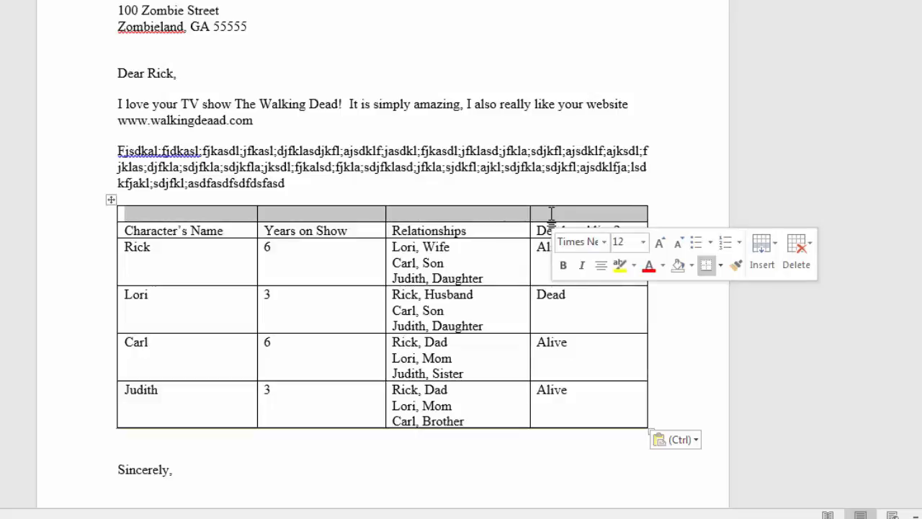
pyautogui.rightClick(551, 215)
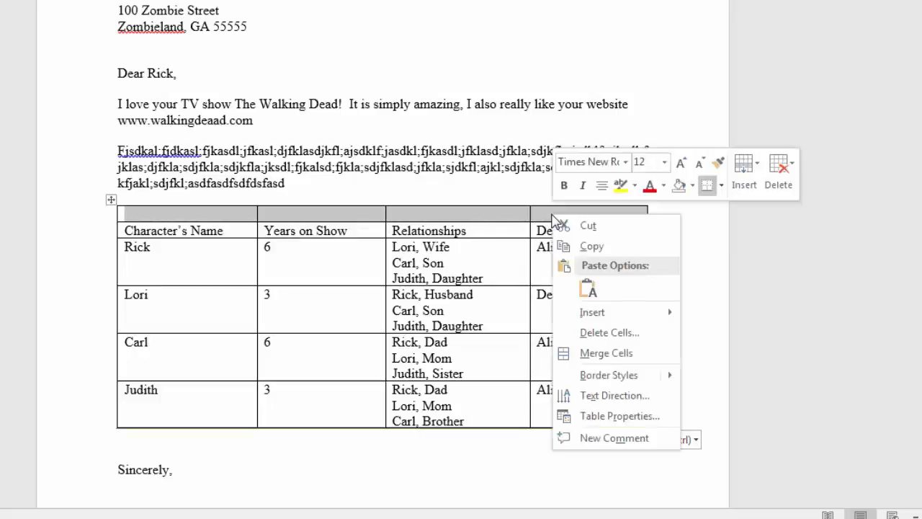
pyautogui.click(591, 357)
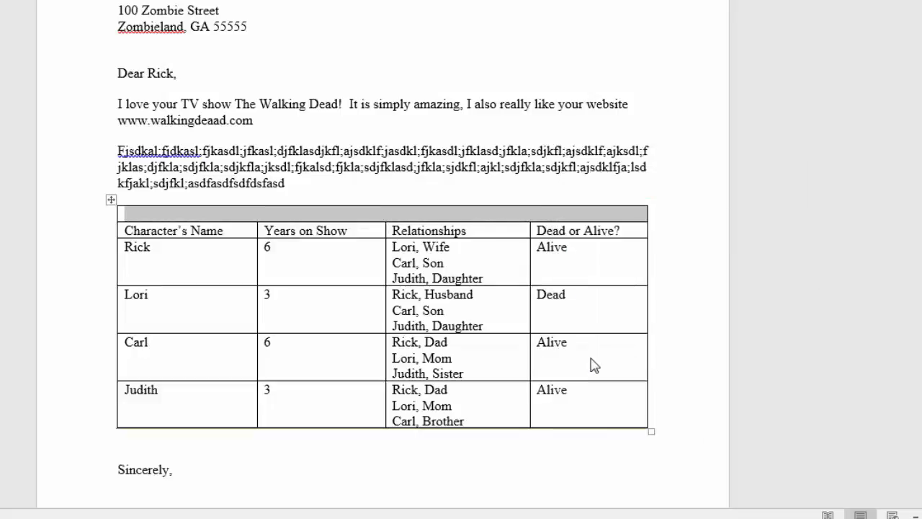
# - Split the merged blank cell in the table's first row into four columns and one row
pyautogui.click(383, 215)
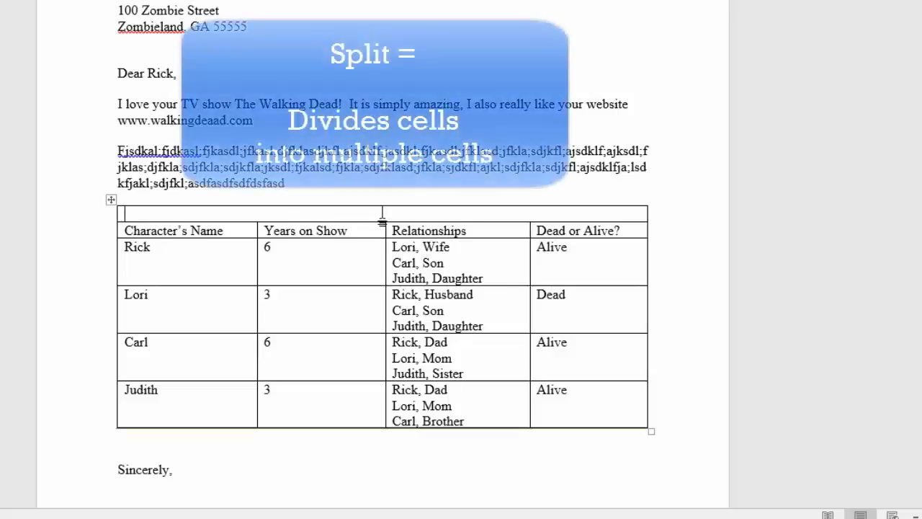
pyautogui.rightClick(382, 216)
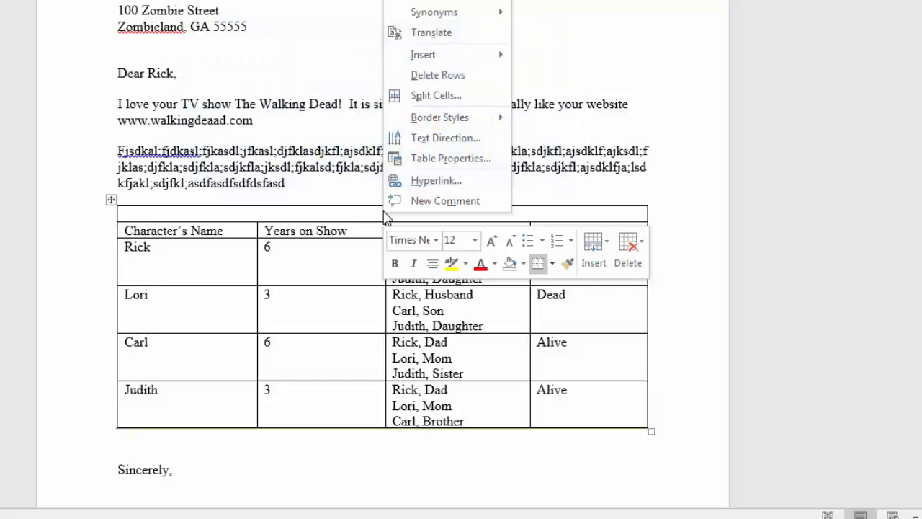
pyautogui.click(437, 95)
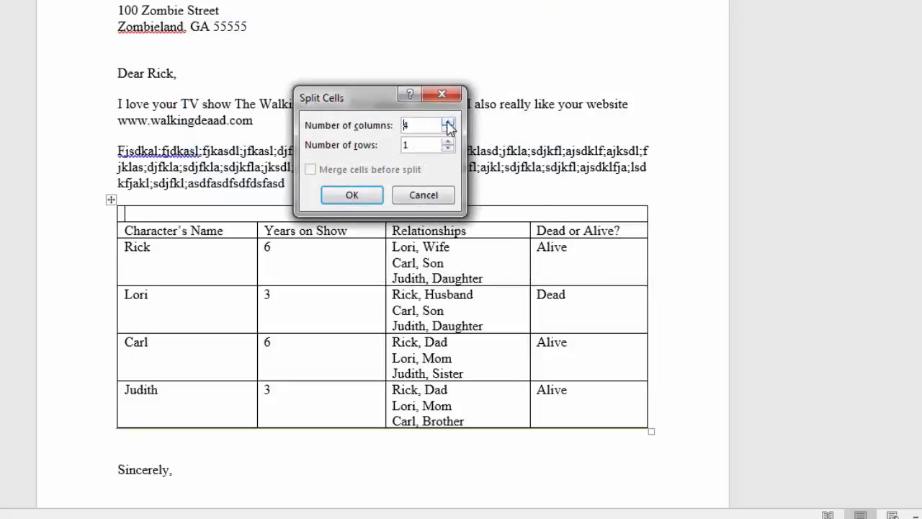
pyautogui.click(353, 198)
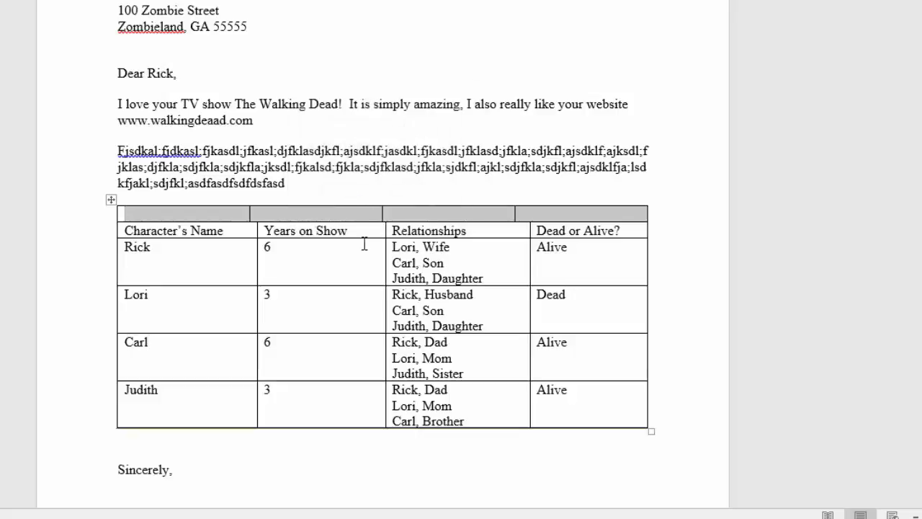
# - Merge the four split cells of the table's first row back into one cell
pyautogui.moveTo(243, 210); pyautogui.dragTo(539, 208)
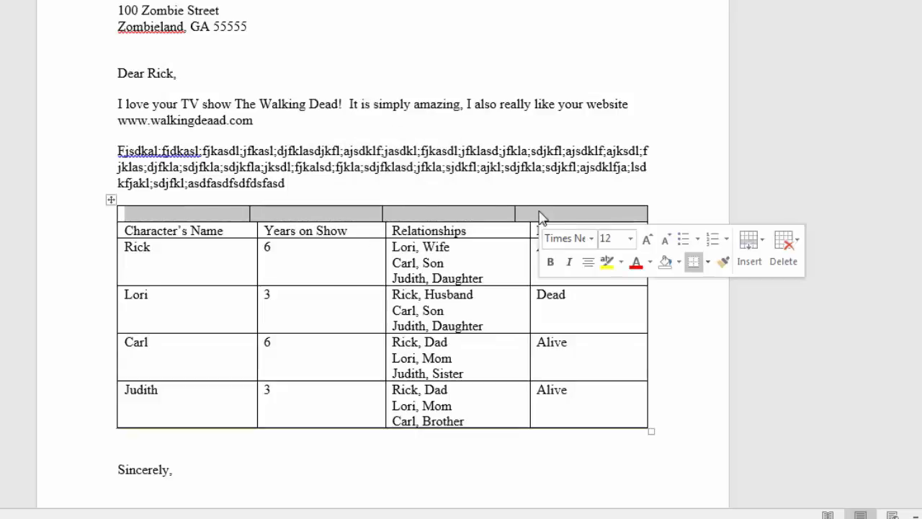
pyautogui.rightClick(541, 214)
pyautogui.click(582, 349)
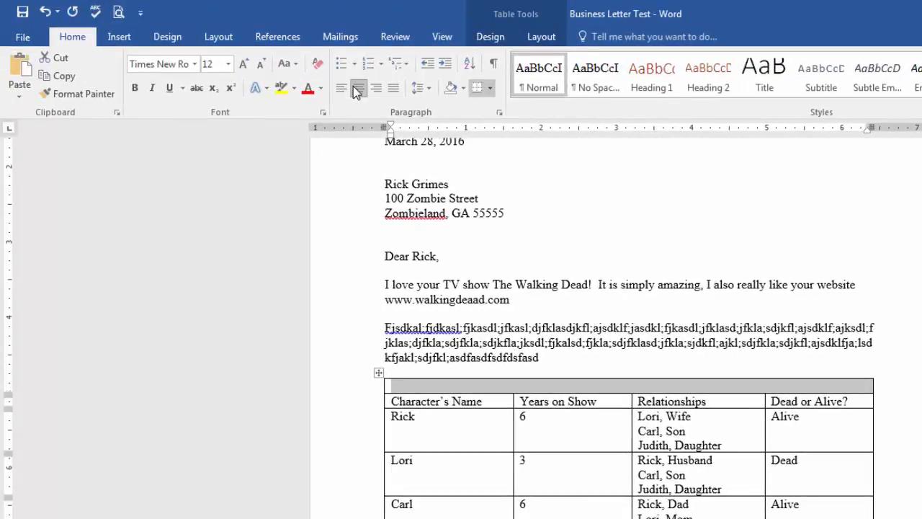
# - Centre the merged first row and enter the title "The Walking Dead" in it
pyautogui.click(578, 387)
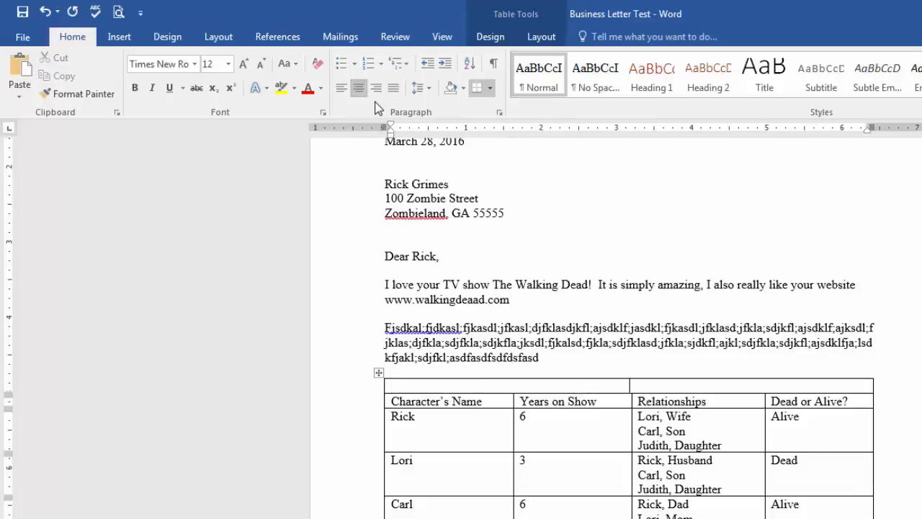
pyautogui.write('The Walking Dead')
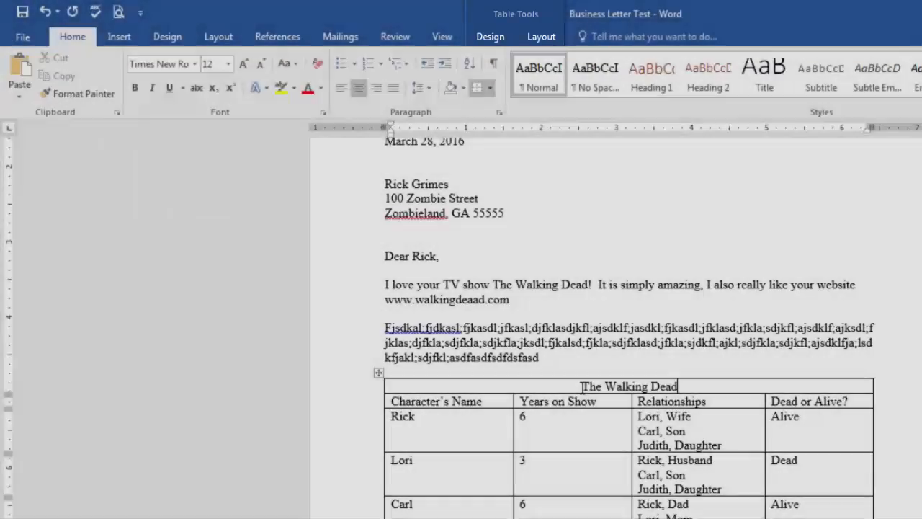
# - Format the table title in bold Langdon at size 16
pyautogui.moveTo(582, 386); pyautogui.dragTo(676, 386)
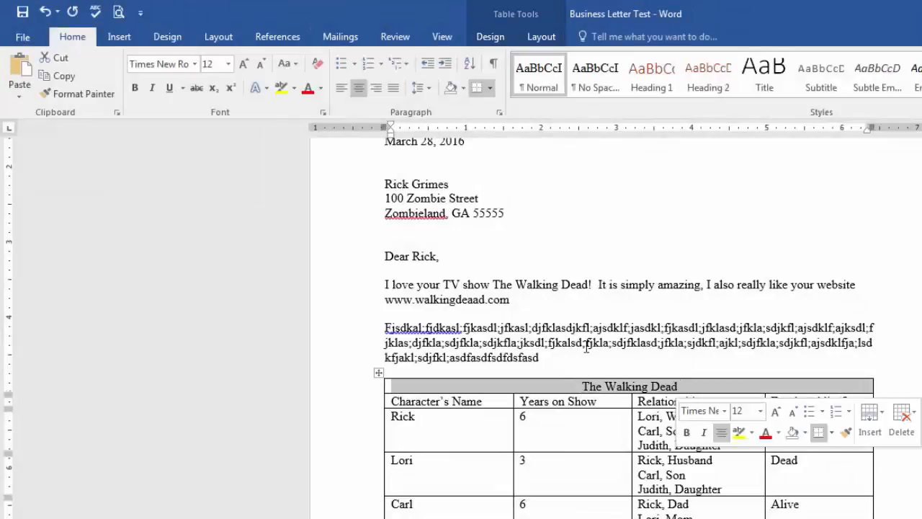
pyautogui.click(243, 63)
pyautogui.click(245, 64)
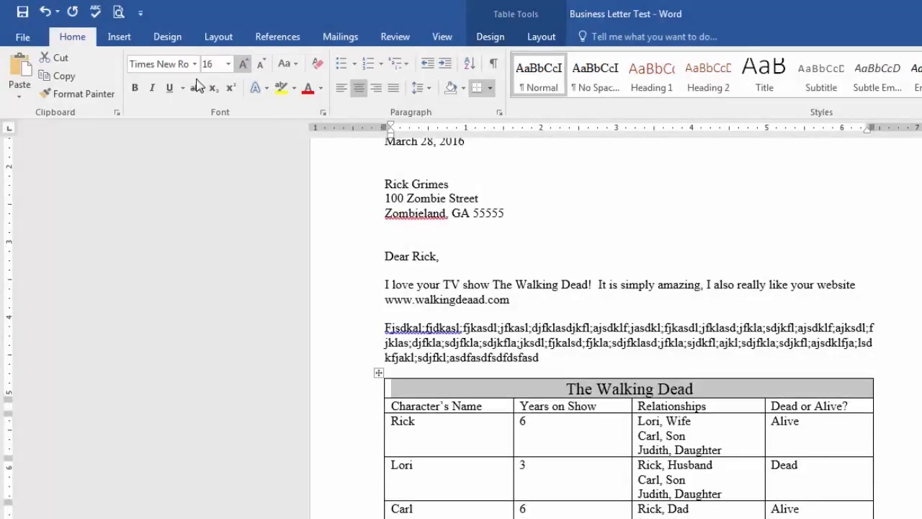
pyautogui.click(135, 87)
pyautogui.click(195, 64)
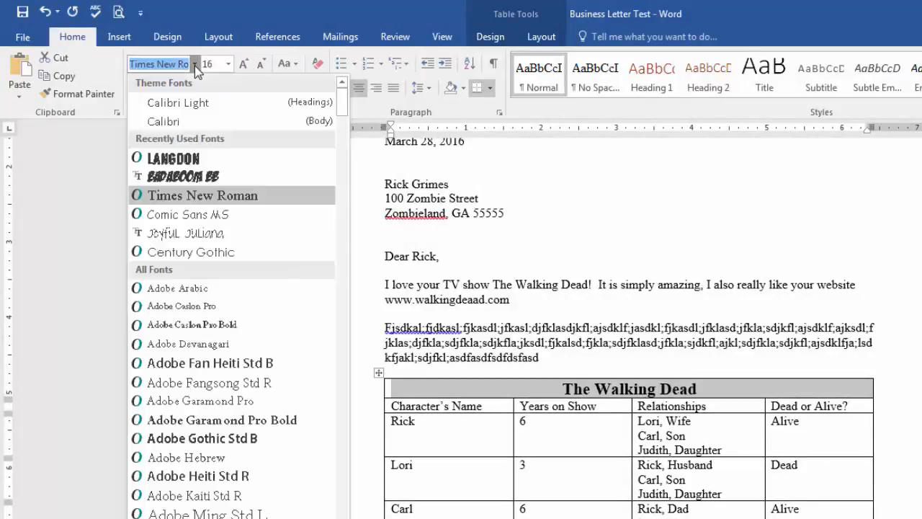
pyautogui.click(173, 156)
pyautogui.click(608, 390)
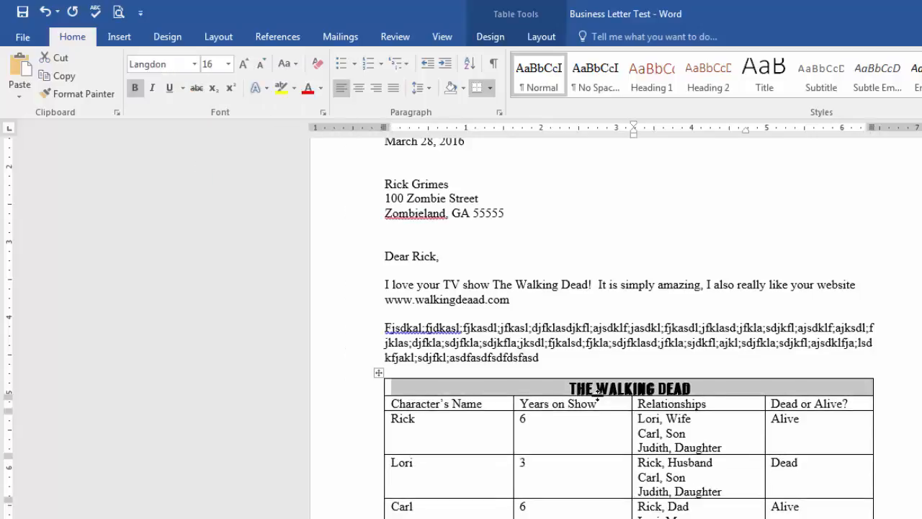
pyautogui.click(608, 404)
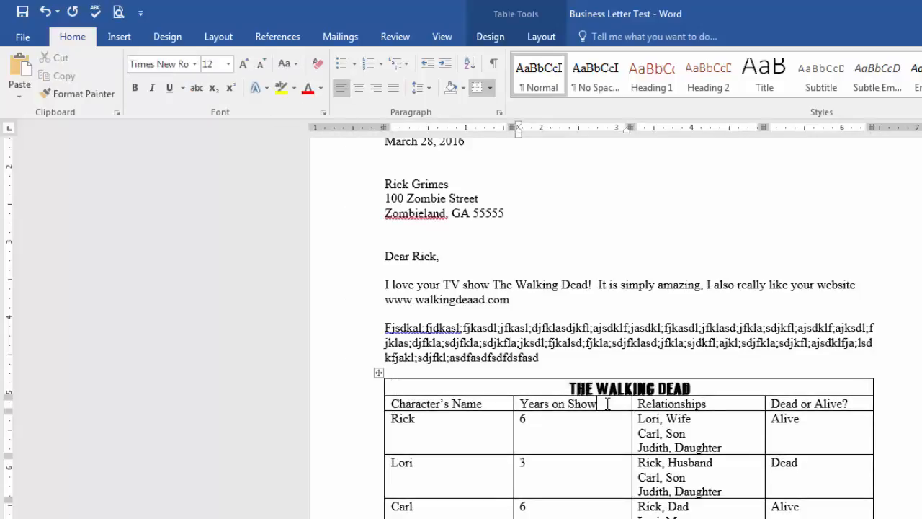
# - Make the header row from Character's Name to Dead or Alive? bold
pyautogui.moveTo(854, 403); pyautogui.dragTo(418, 409)
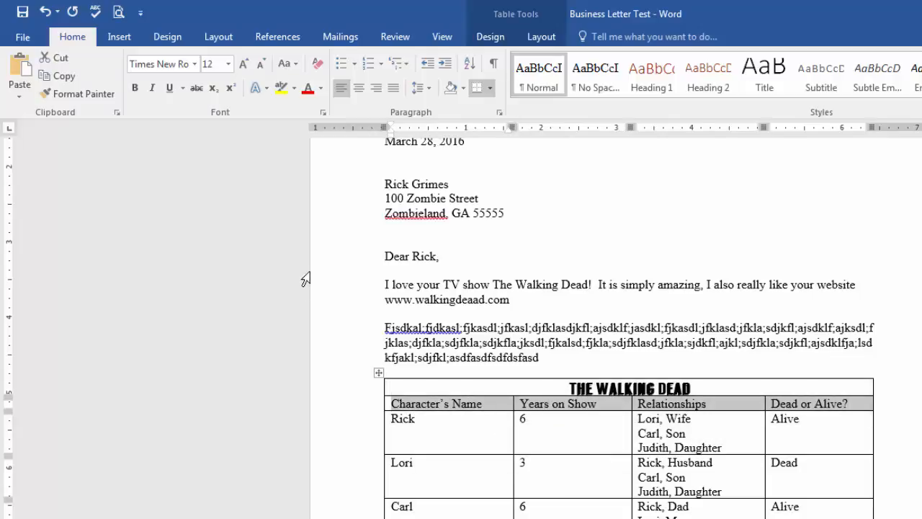
pyautogui.click(141, 88)
pyautogui.click(471, 441)
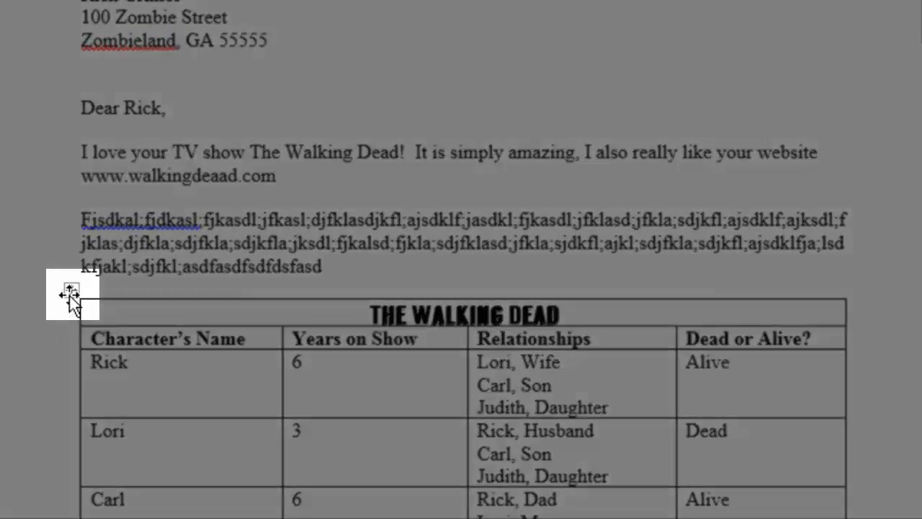
# - Select the whole table and AutoFit its columns to the contents
pyautogui.click(69, 294)
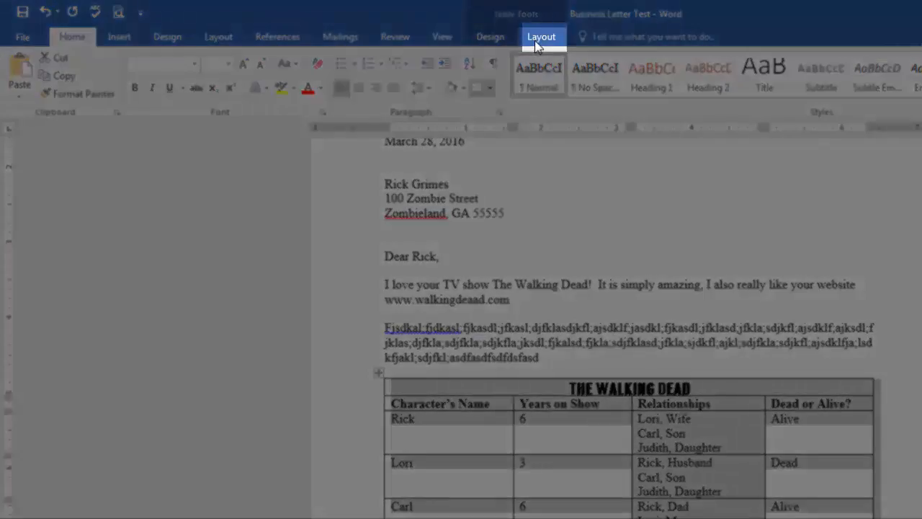
pyautogui.click(541, 37)
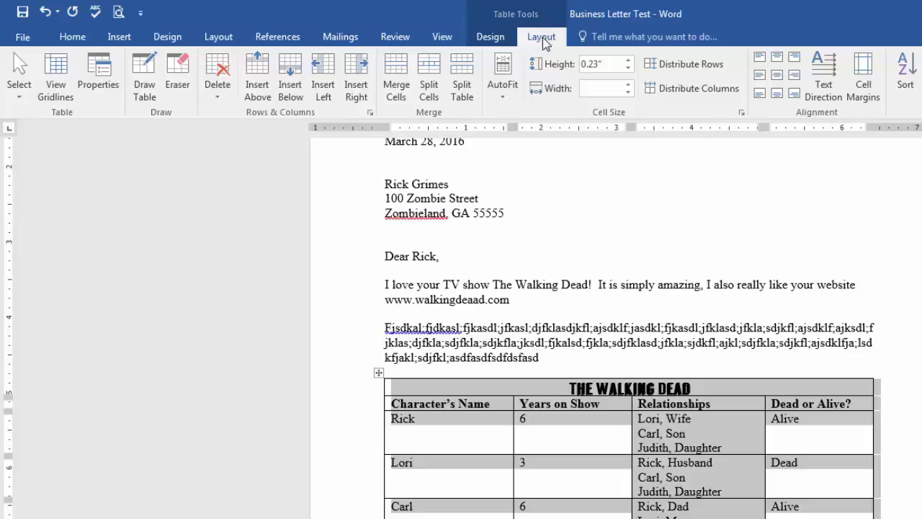
pyautogui.click(505, 101)
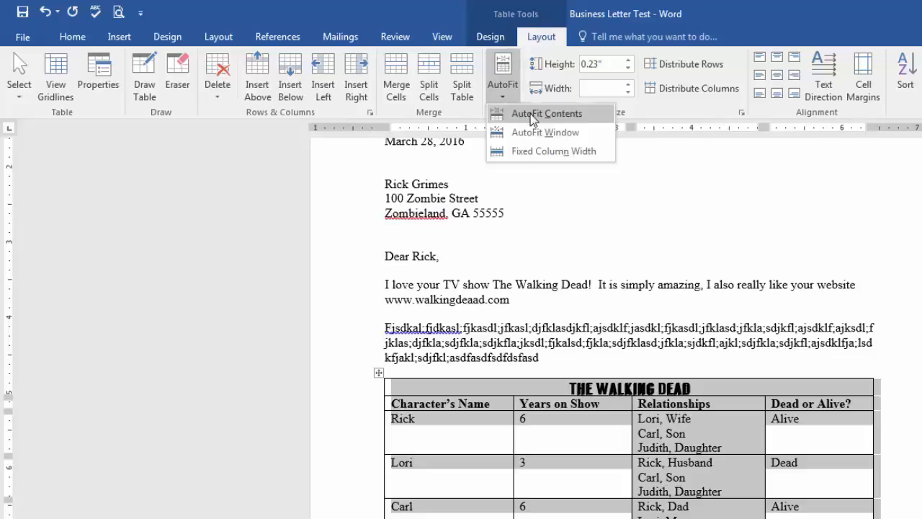
pyautogui.click(593, 116)
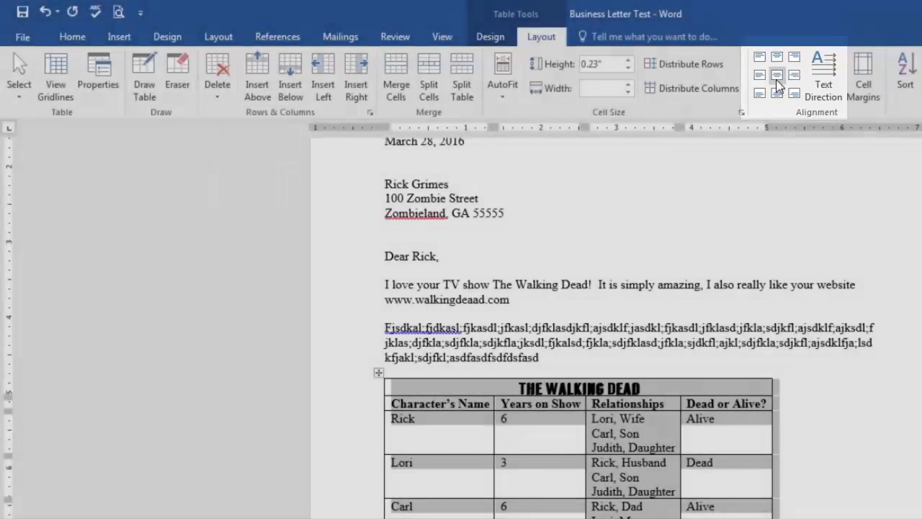
# - Try the centre, top centre and bottom left cell alignments on the whole table, finishing with centre left
pyautogui.click(777, 76)
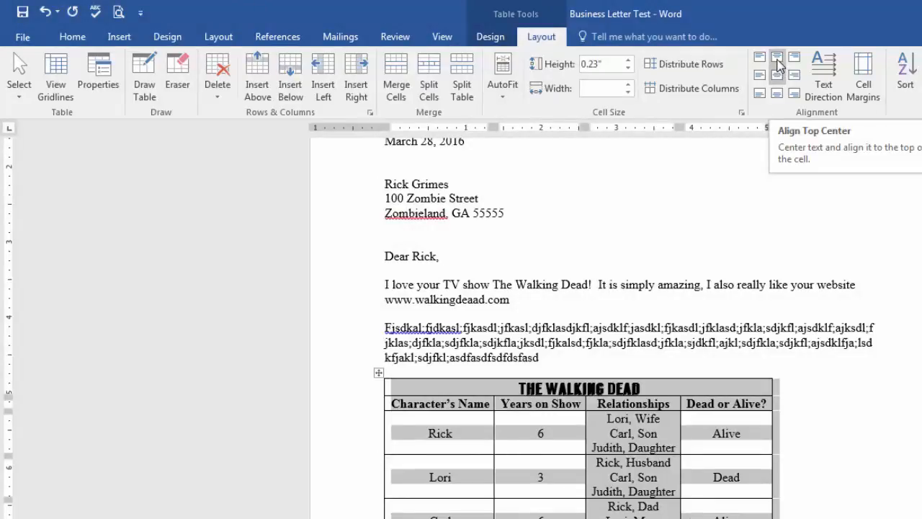
pyautogui.click(779, 65)
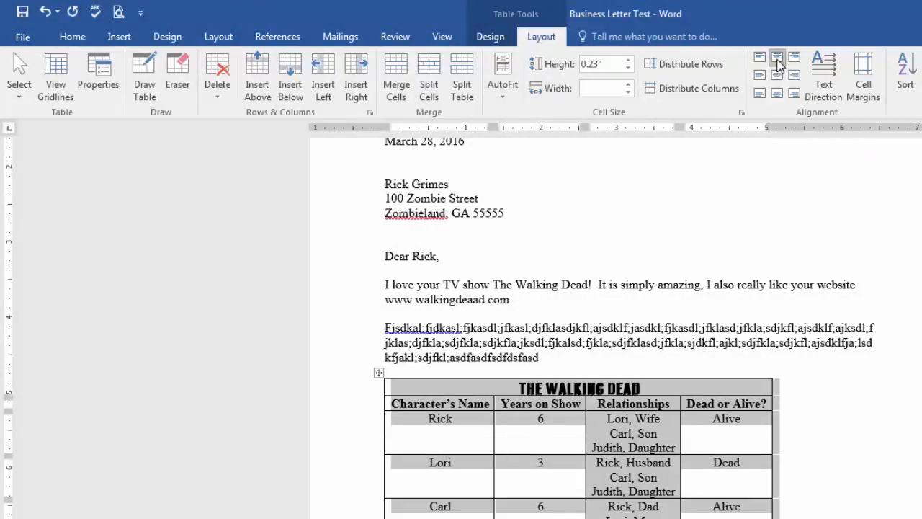
pyautogui.click(763, 74)
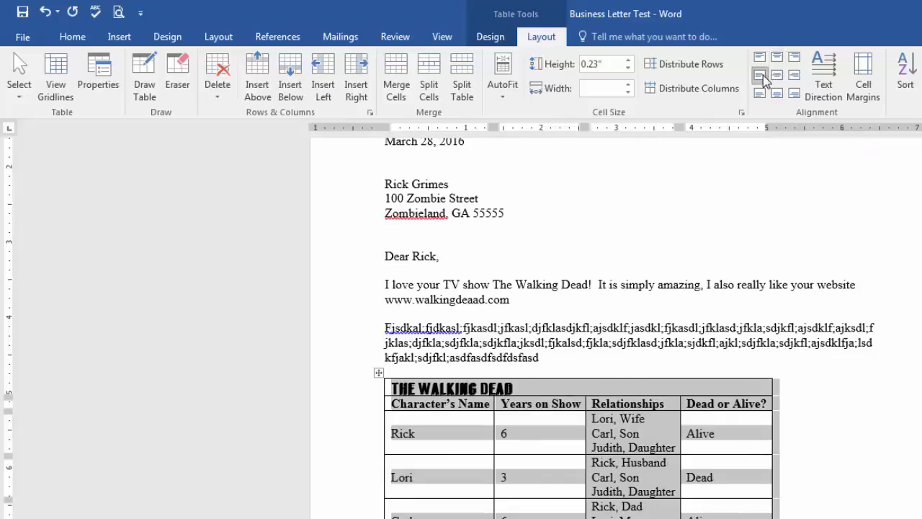
pyautogui.click(762, 92)
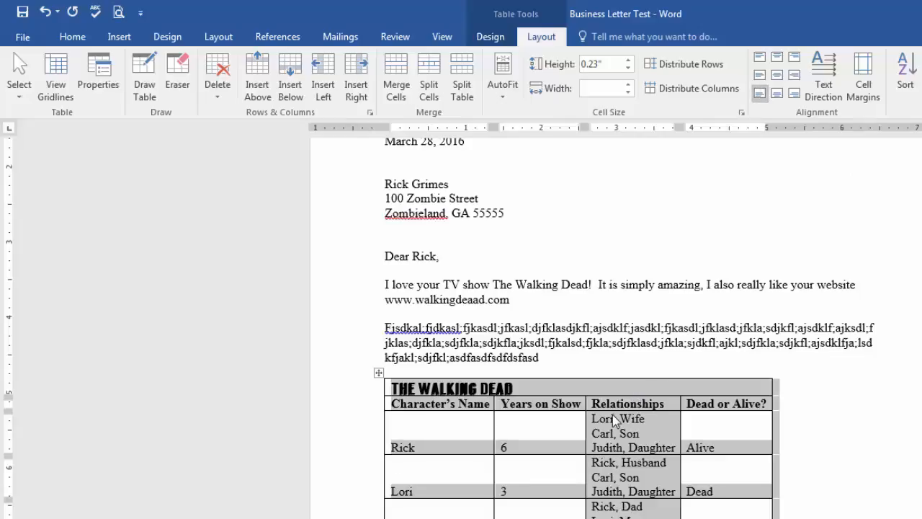
pyautogui.click(758, 82)
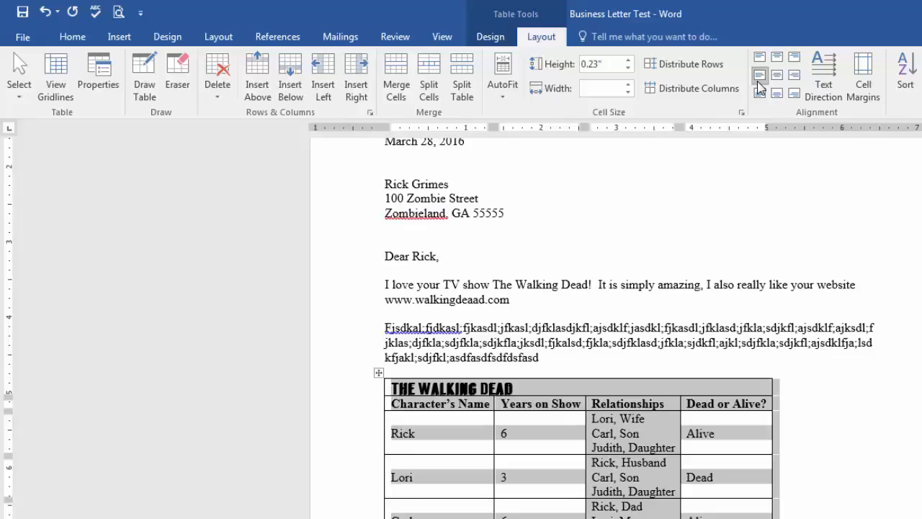
# - Centre the title cell "The Walking Dead" both horizontally and vertically
pyautogui.click(524, 387)
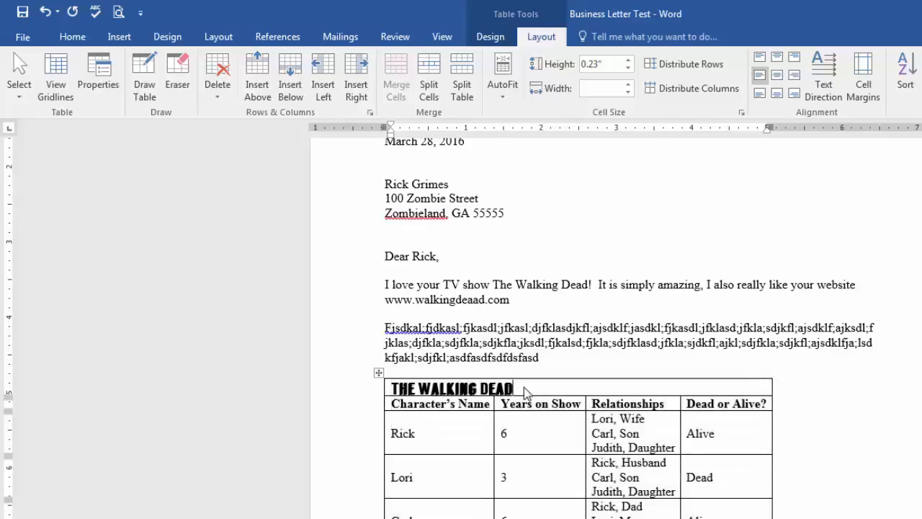
pyautogui.click(776, 75)
pyautogui.click(657, 441)
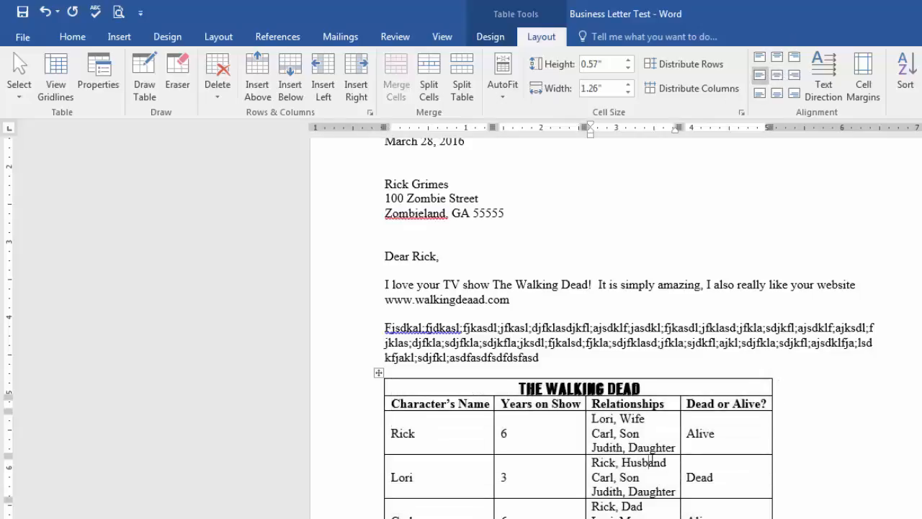
# - Try centre, right and left alignment for the whole table on the page, finishing with it centred
pyautogui.click(379, 374)
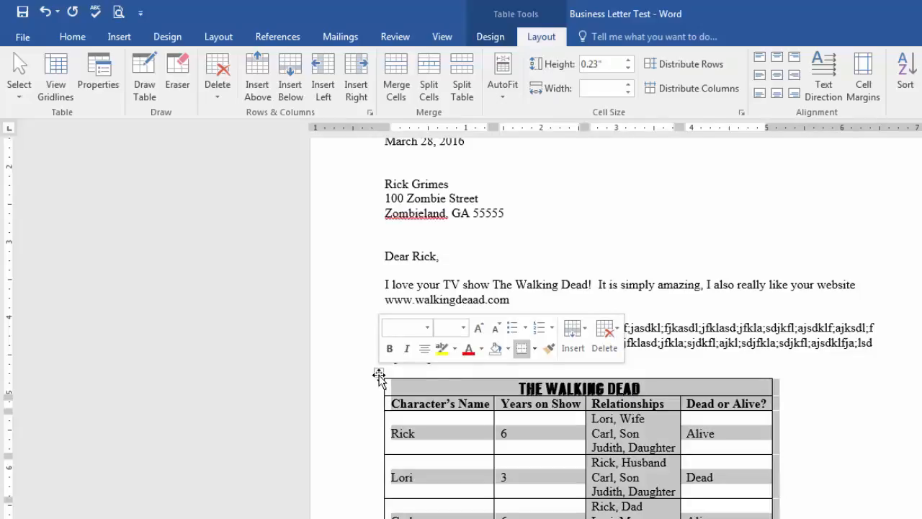
pyautogui.click(76, 37)
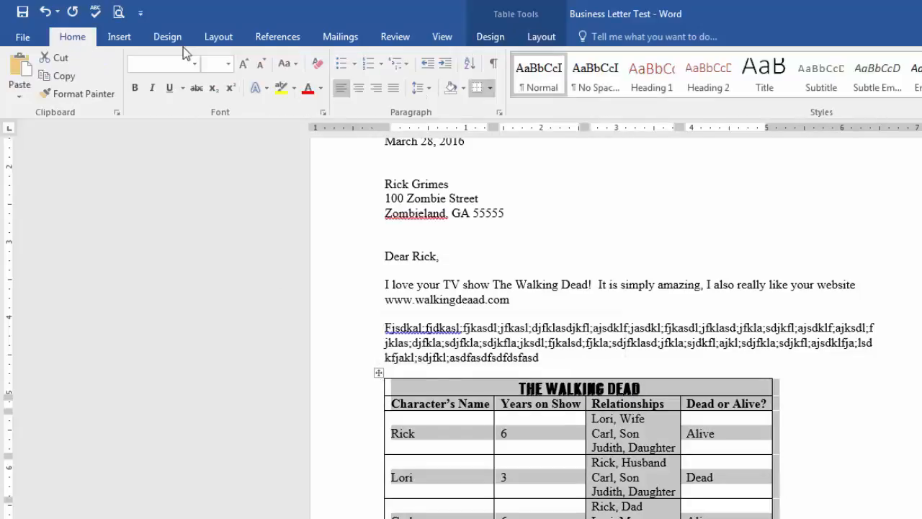
pyautogui.click(359, 92)
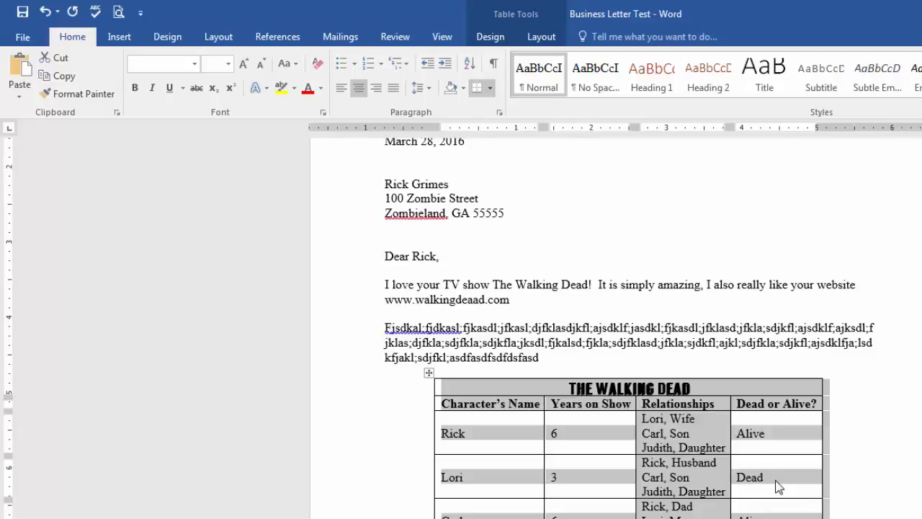
pyautogui.click(376, 90)
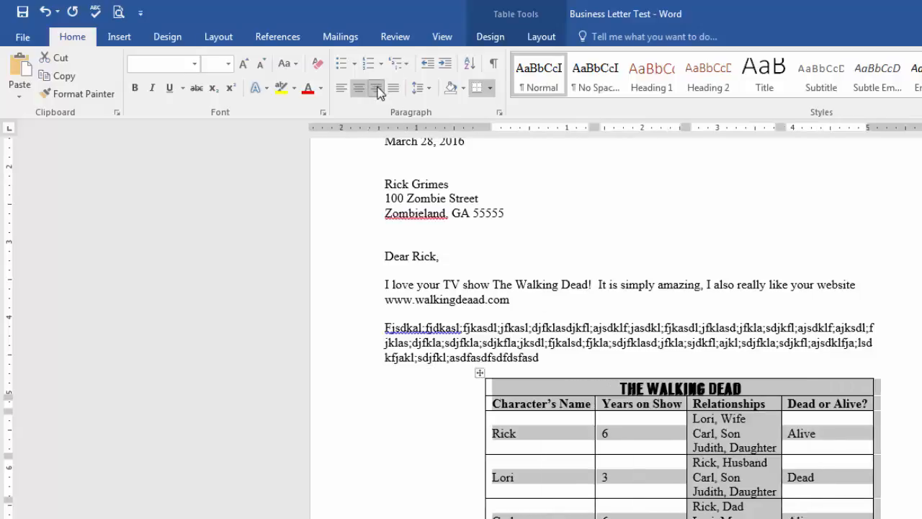
pyautogui.click(341, 96)
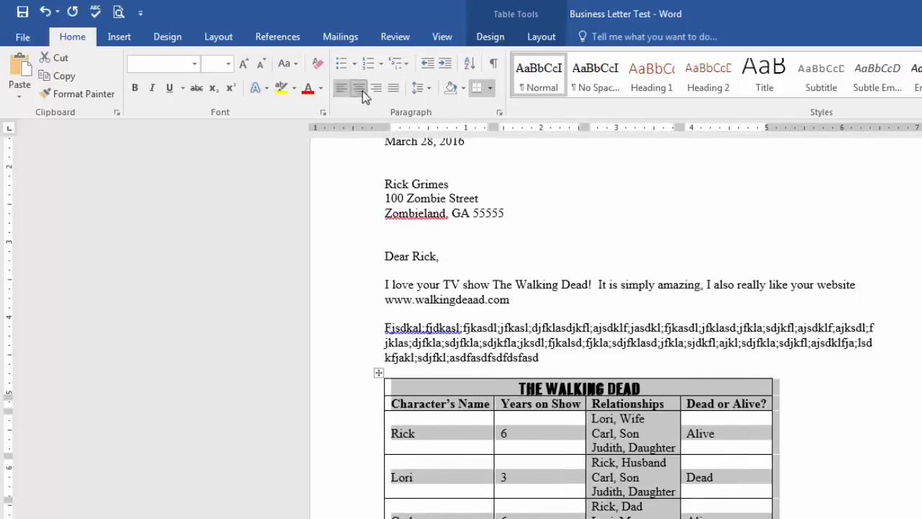
pyautogui.click(362, 91)
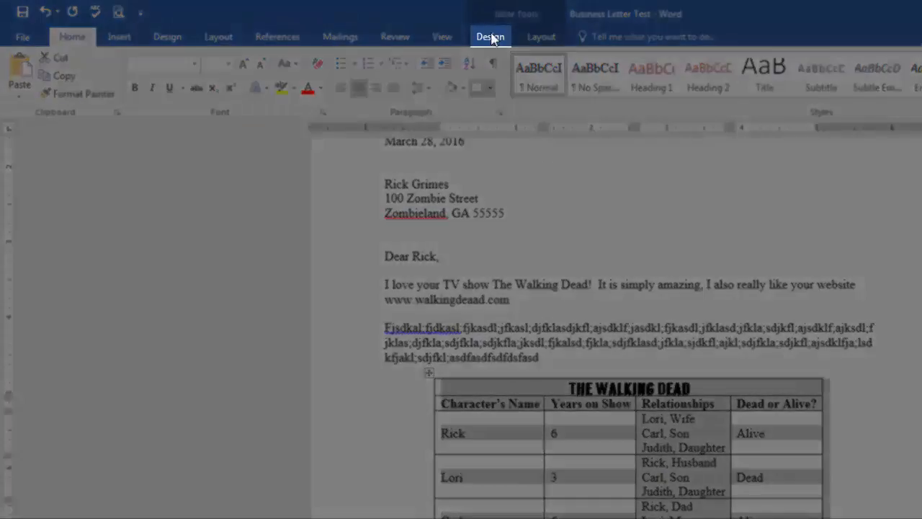
# - Apply the tan grid table style with a filled header row and banded rows to the table
pyautogui.click(491, 37)
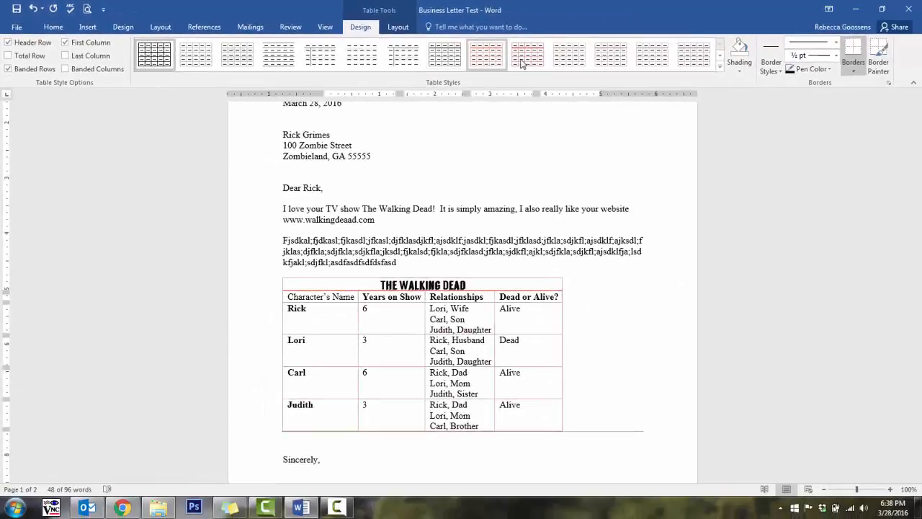
pyautogui.click(719, 67)
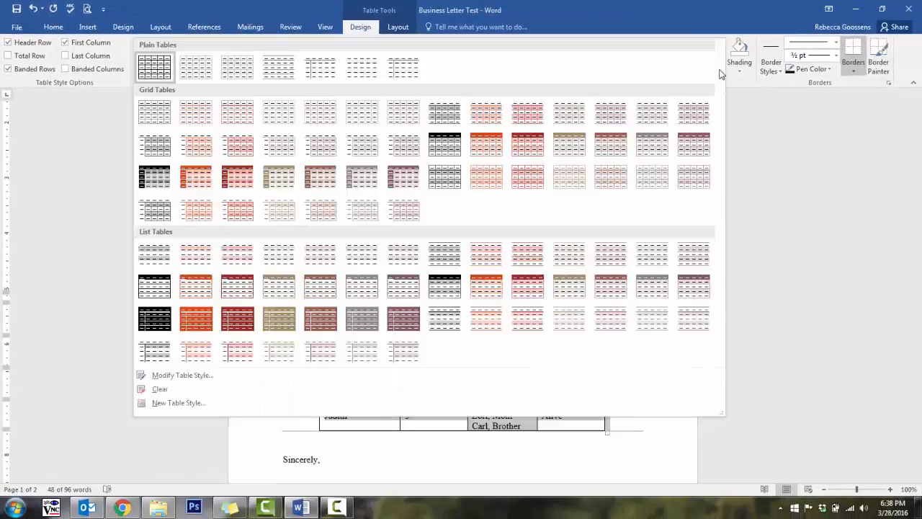
pyautogui.click(579, 155)
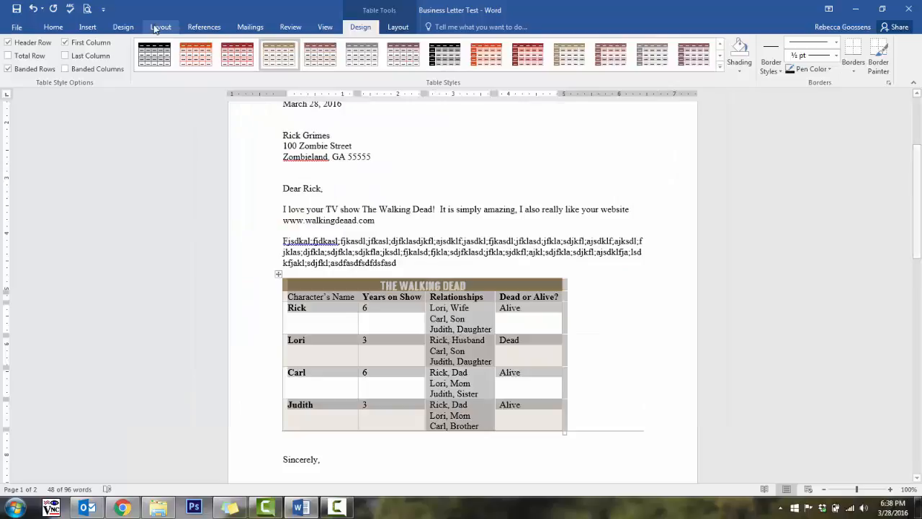
# - Centre the whole table horizontally on the page
pyautogui.click(52, 26)
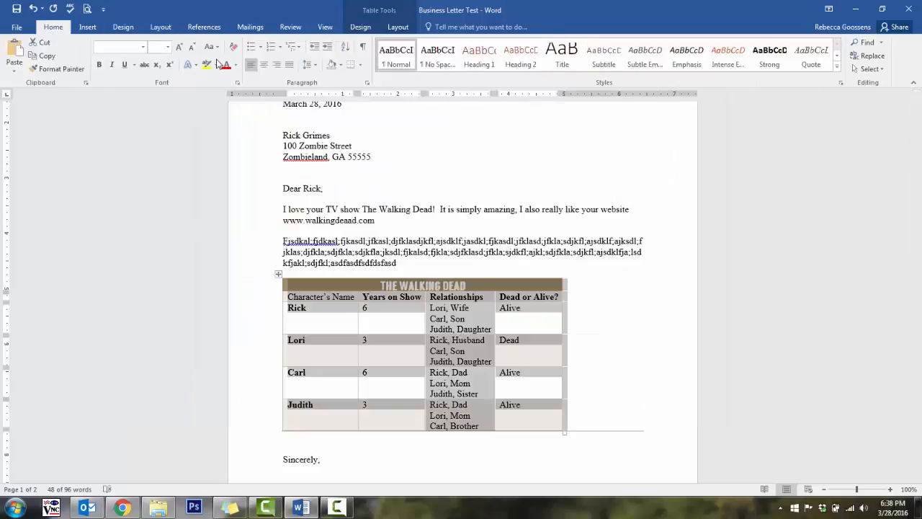
pyautogui.click(264, 64)
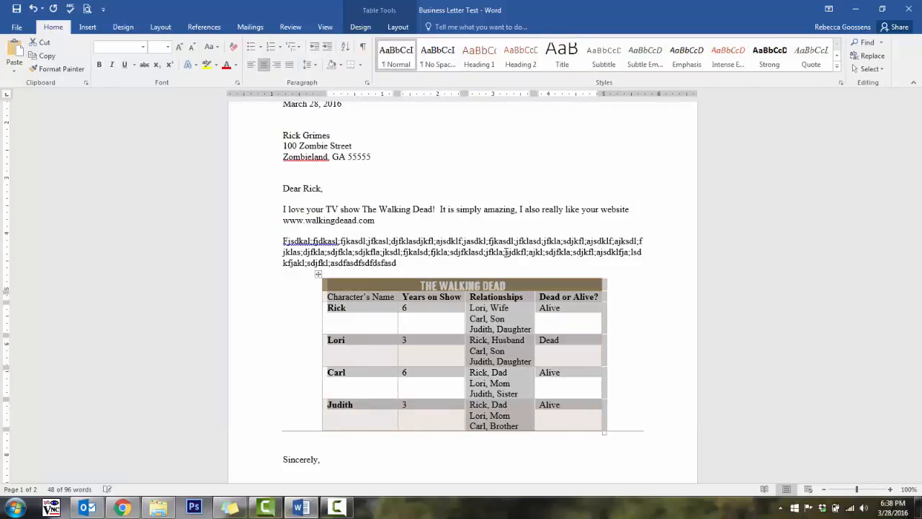
pyautogui.click(535, 326)
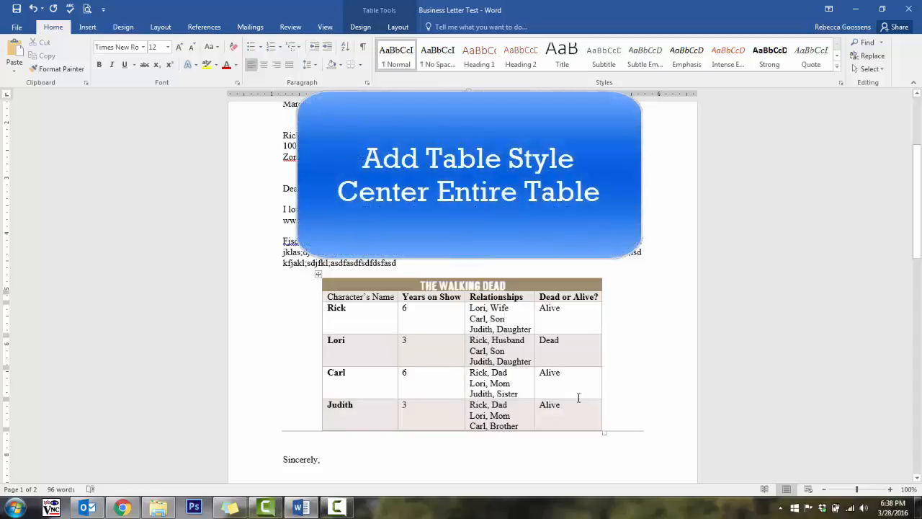
# - Apply the centre left cell alignment to all the character rows below the column headings
pyautogui.moveTo(570, 425); pyautogui.dragTo(330, 317)
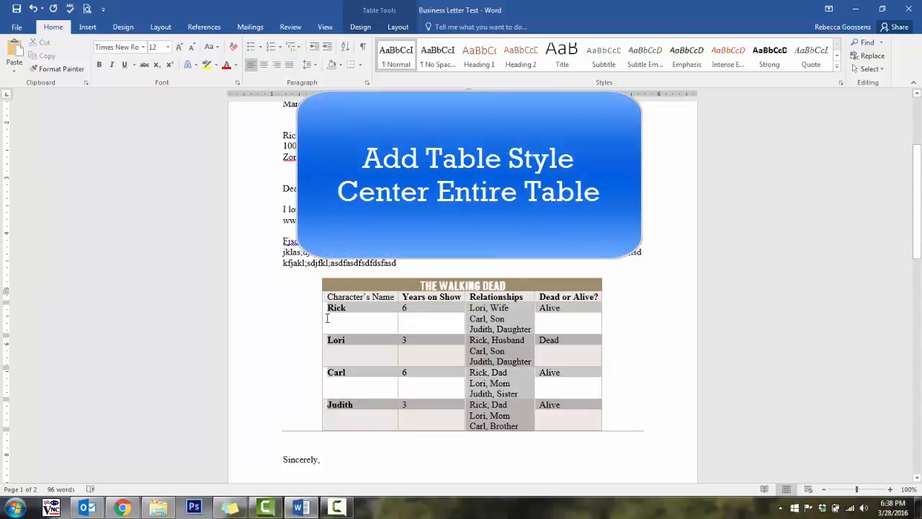
pyautogui.click(398, 27)
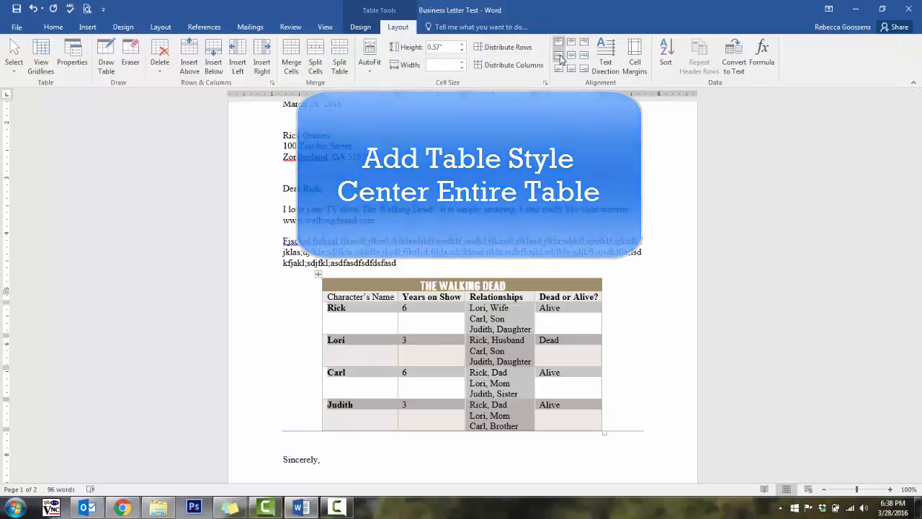
pyautogui.click(559, 55)
pyautogui.click(562, 323)
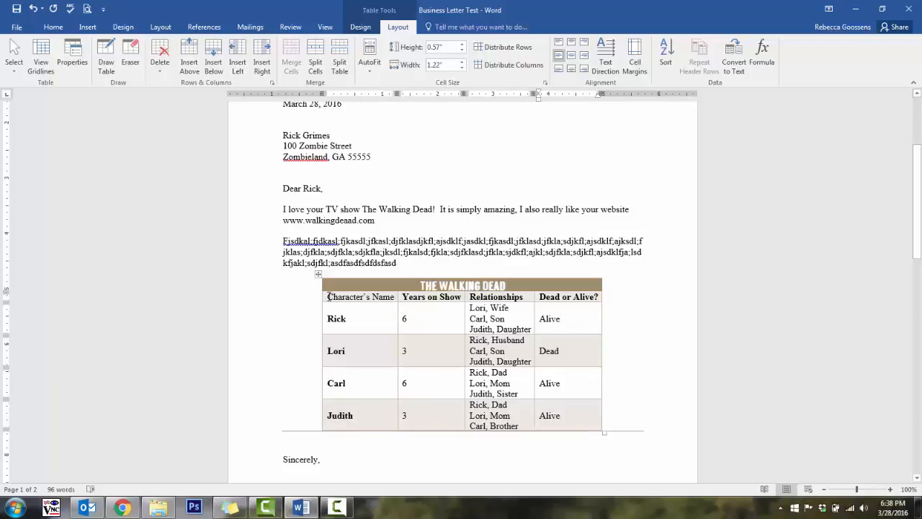
# - Format the column heading row, from "Character's Name" to "Dead or Alive?", as uppercase, centred and bold
pyautogui.moveTo(328, 296); pyautogui.dragTo(585, 296)
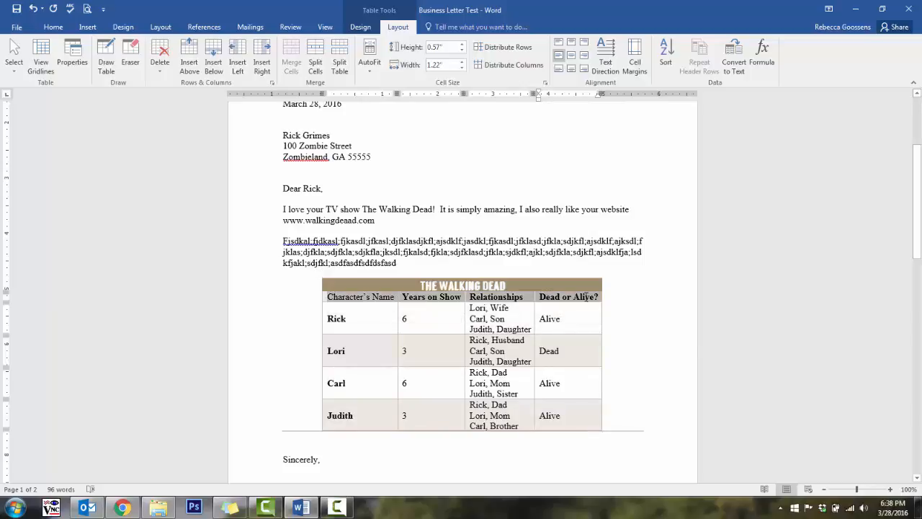
pyautogui.click(54, 27)
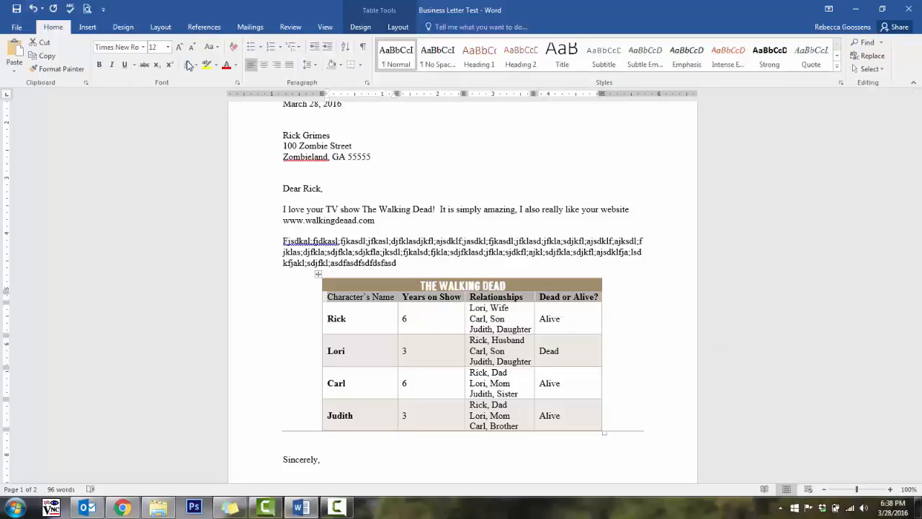
pyautogui.click(210, 47)
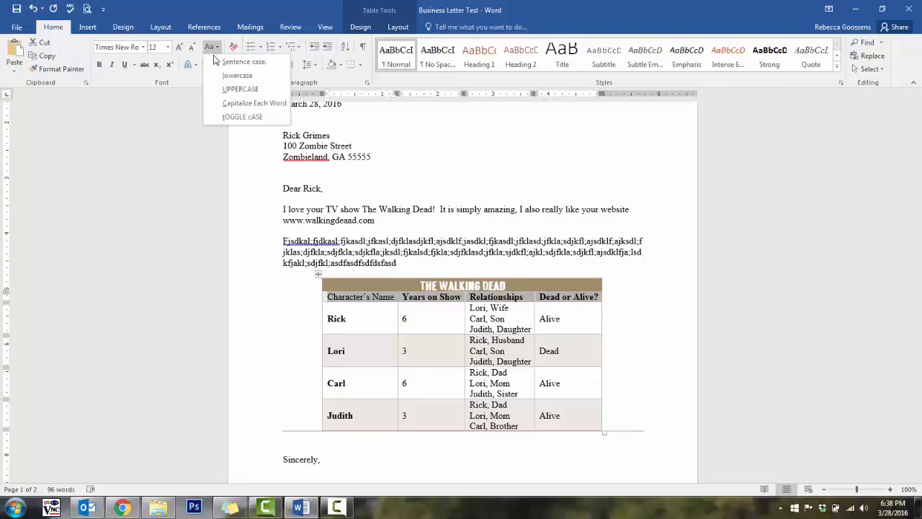
pyautogui.click(229, 89)
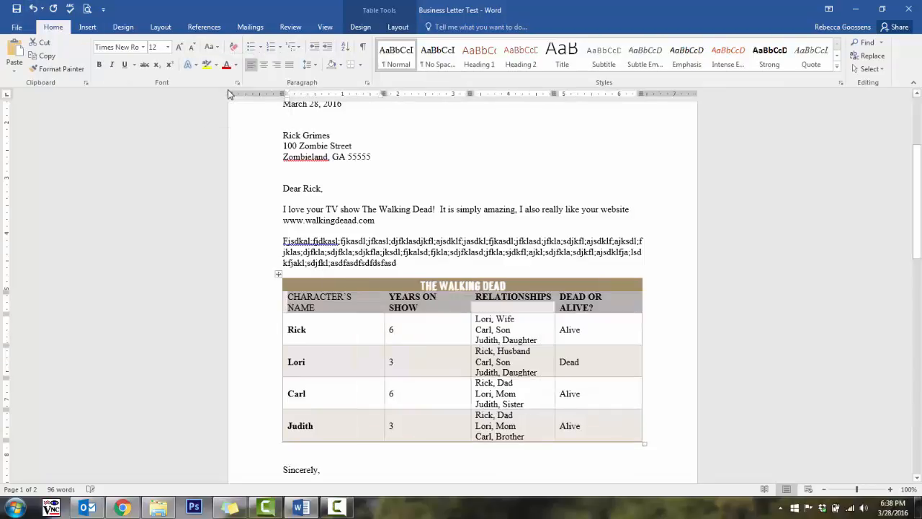
pyautogui.click(268, 66)
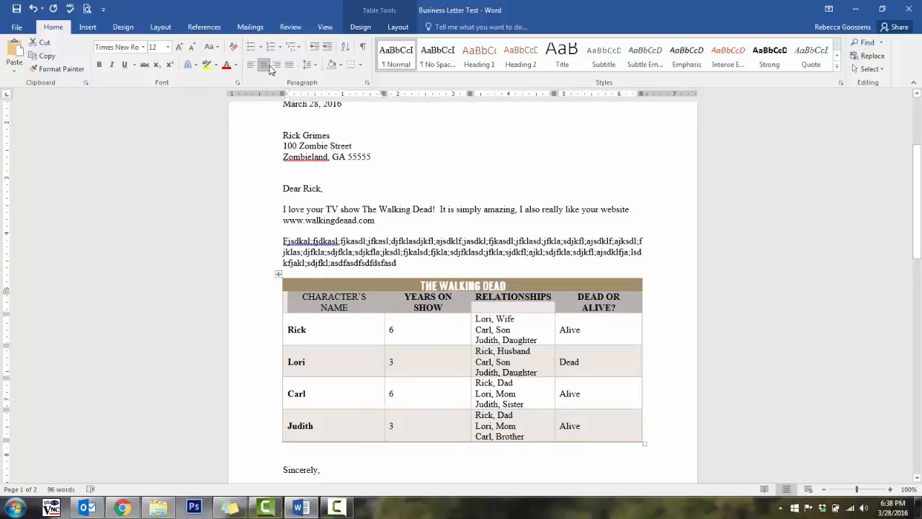
pyautogui.click(99, 64)
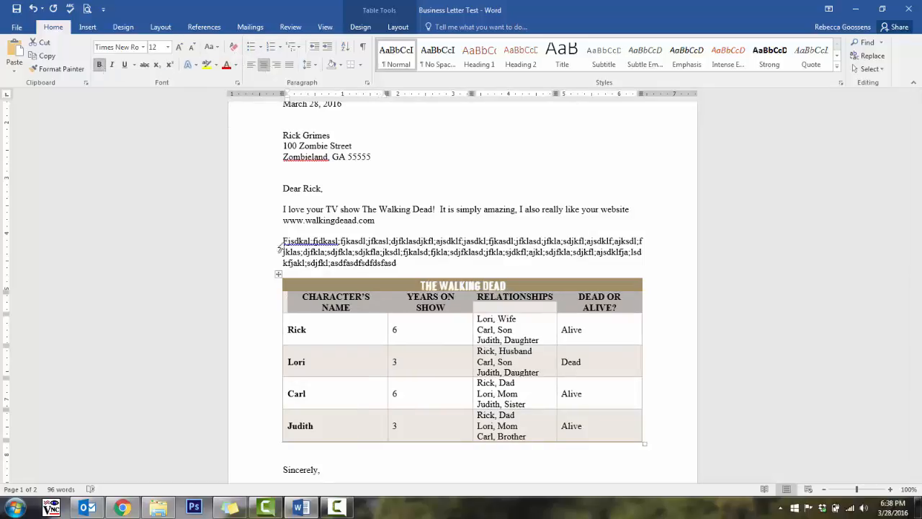
# - AutoFit the whole table to its contents and align it left on the page
pyautogui.click(278, 274)
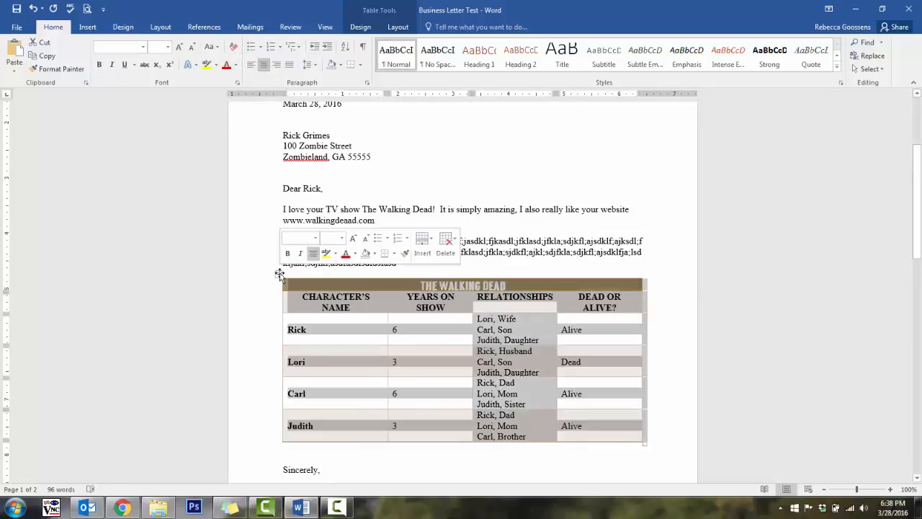
pyautogui.click(397, 27)
pyautogui.click(370, 63)
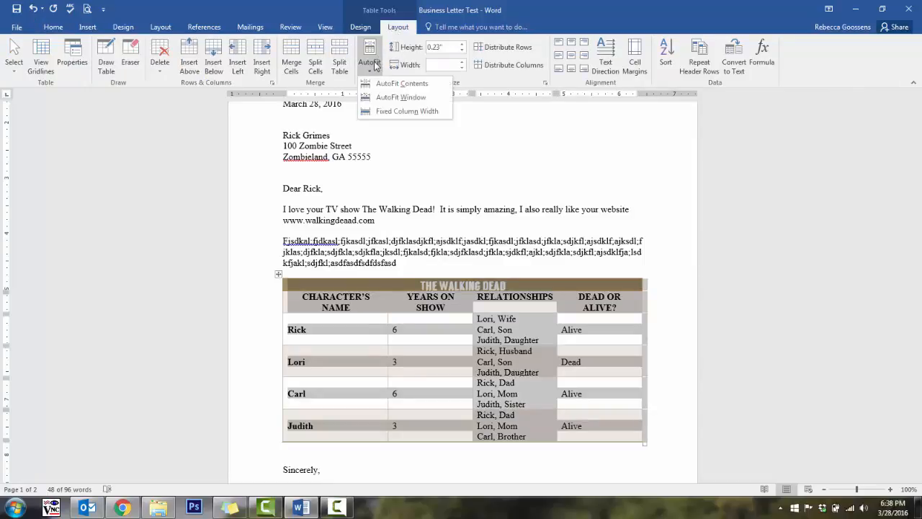
pyautogui.click(387, 85)
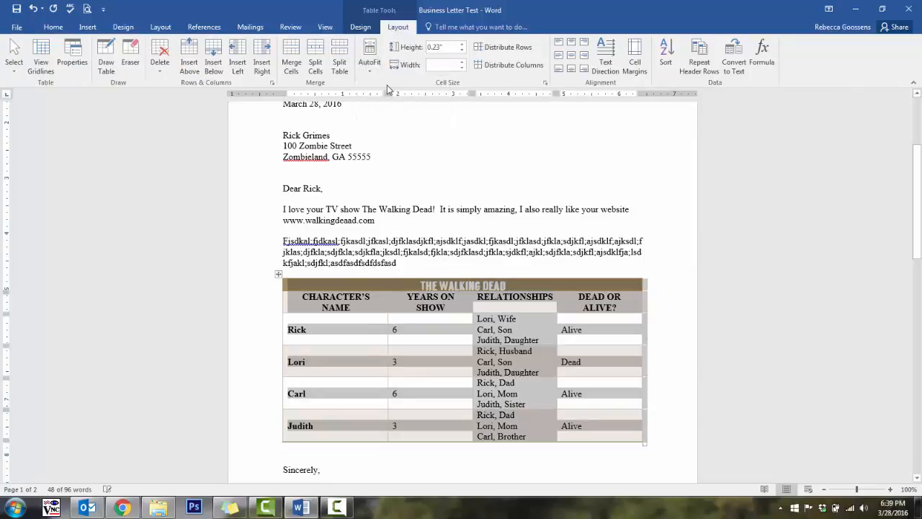
pyautogui.click(53, 27)
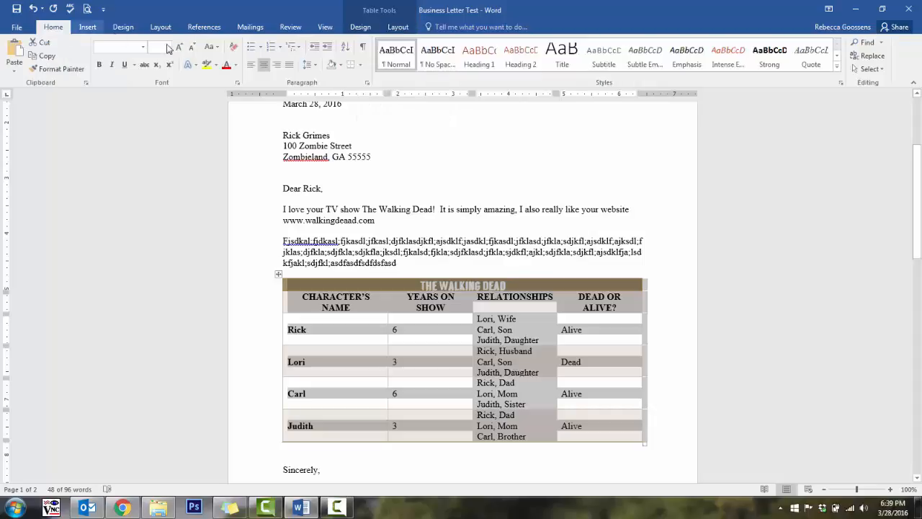
pyautogui.click(252, 64)
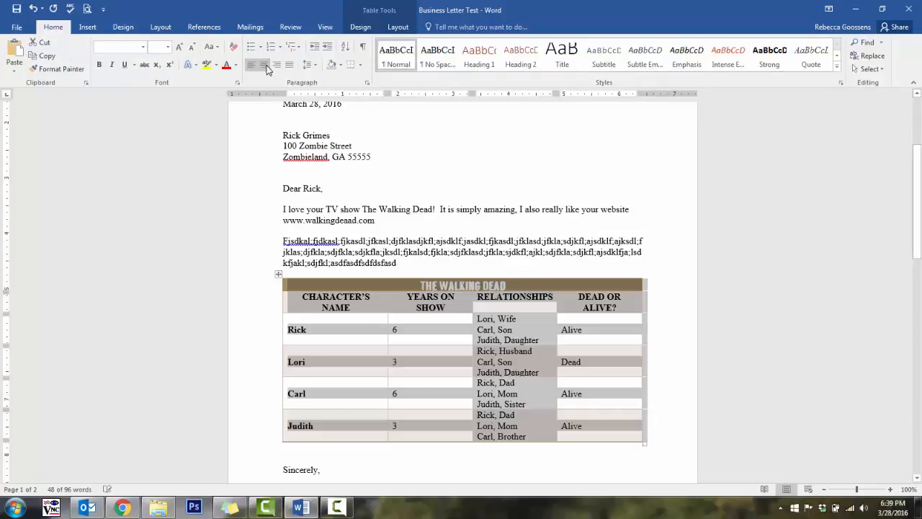
pyautogui.click(430, 334)
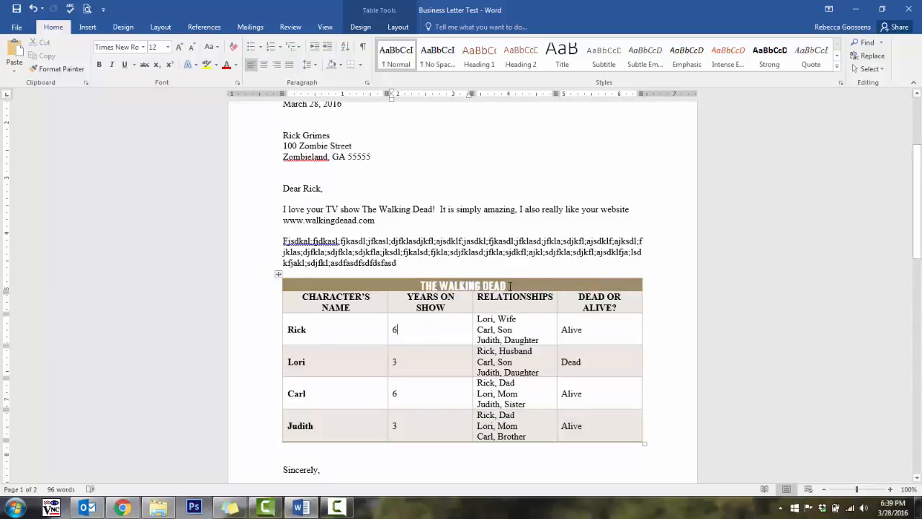
# - Enlarge the title text "The Walking Dead" in the table's first row to 20 pt
pyautogui.moveTo(510, 286); pyautogui.dragTo(416, 286)
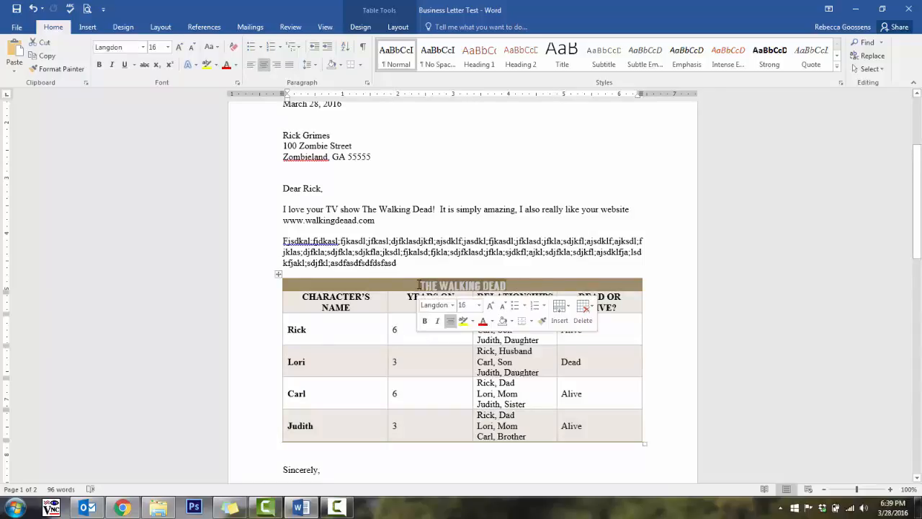
pyautogui.click(178, 50)
pyautogui.click(178, 50)
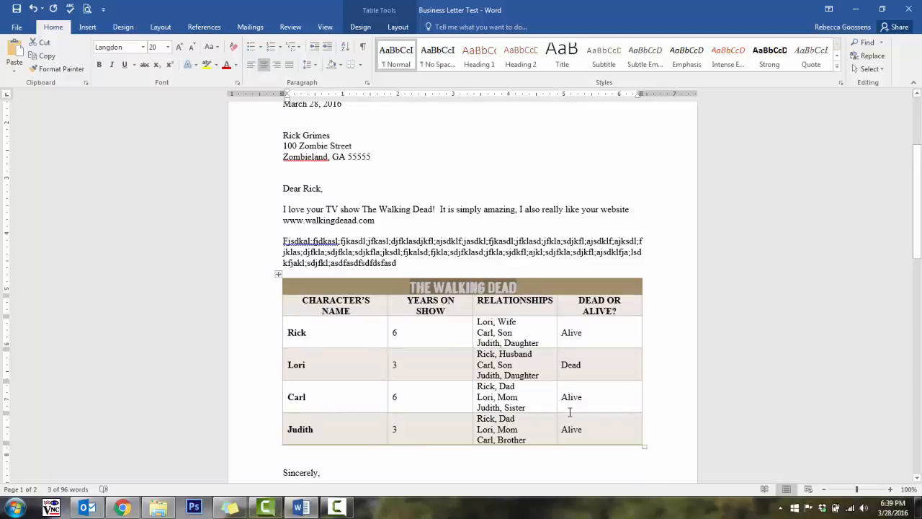
pyautogui.click(656, 401)
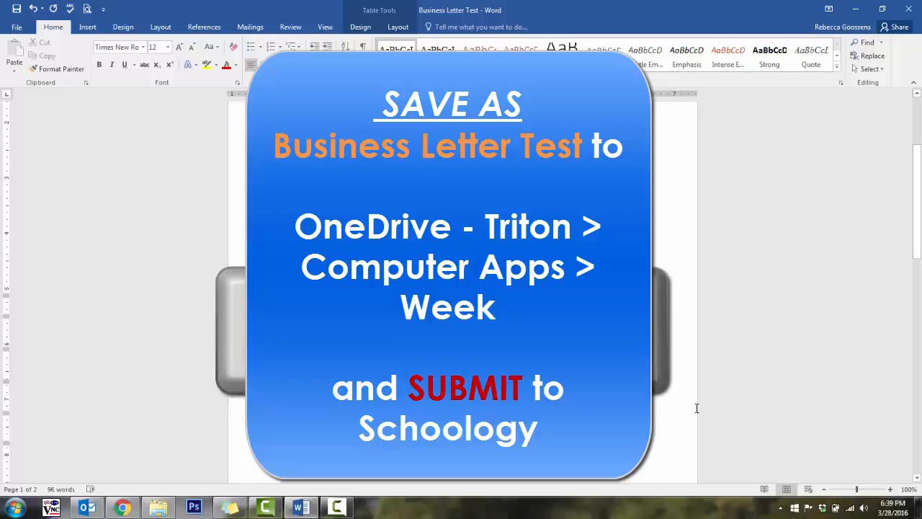
pyautogui.press('F10')
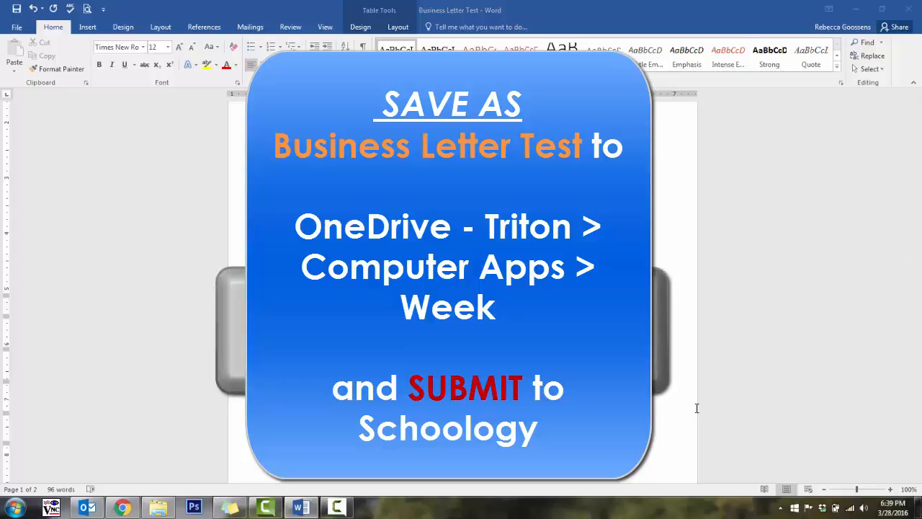